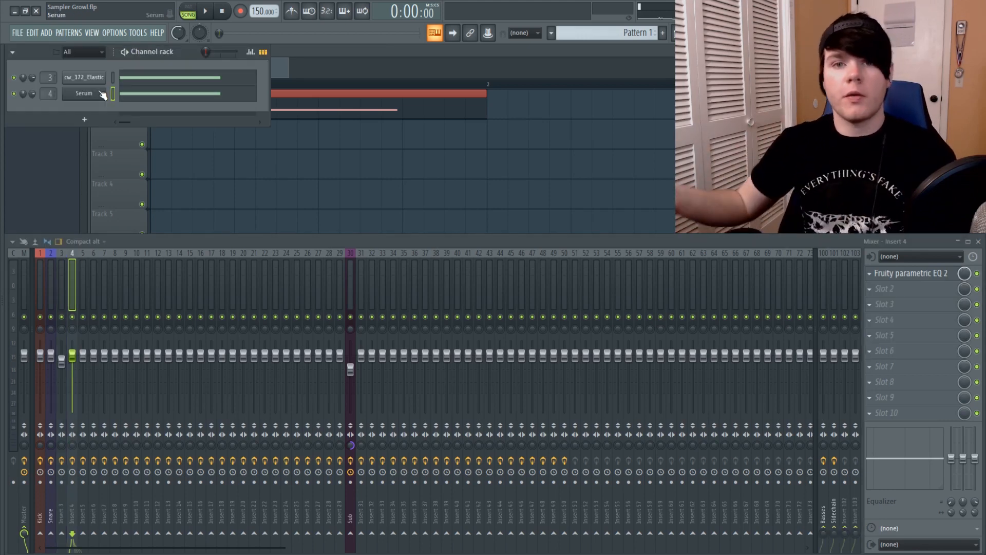
Audition a note on the Serum sub patch and mute the Serum channel
left_click(103, 94)
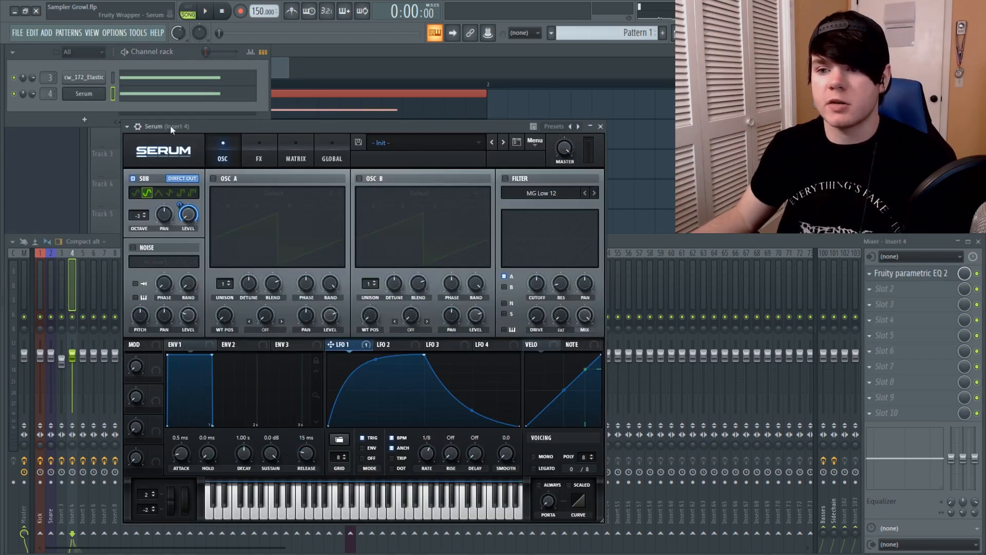
key("c")
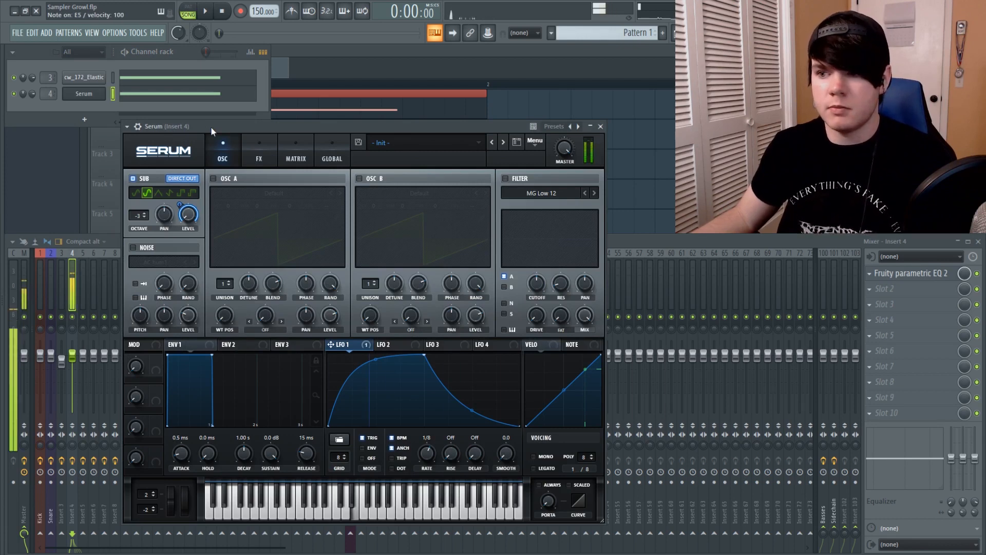
left_click(14, 94)
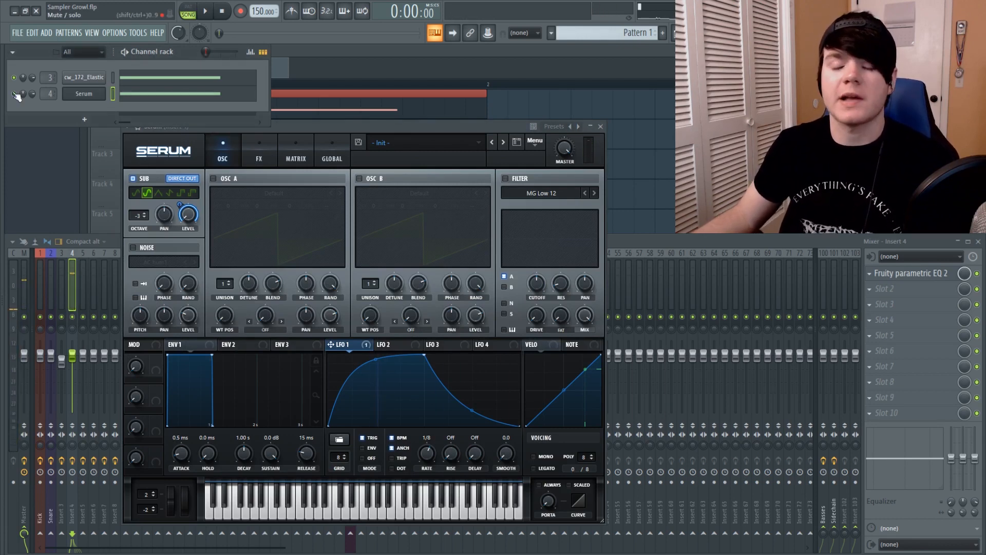
left_click(601, 127)
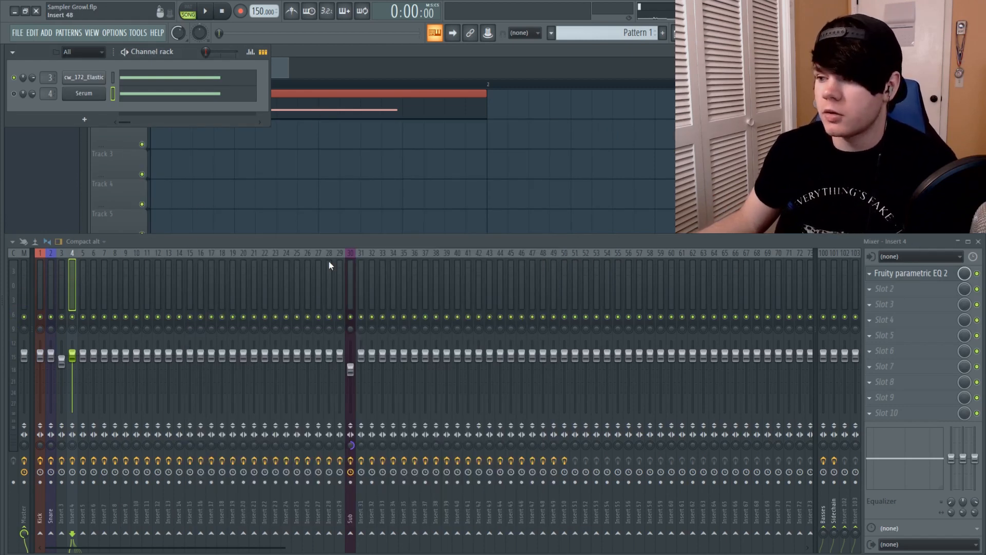
Select mixer insert 3 and play the arrangement to hear the cw_172_Elastic growl without its effects
left_click(62, 284)
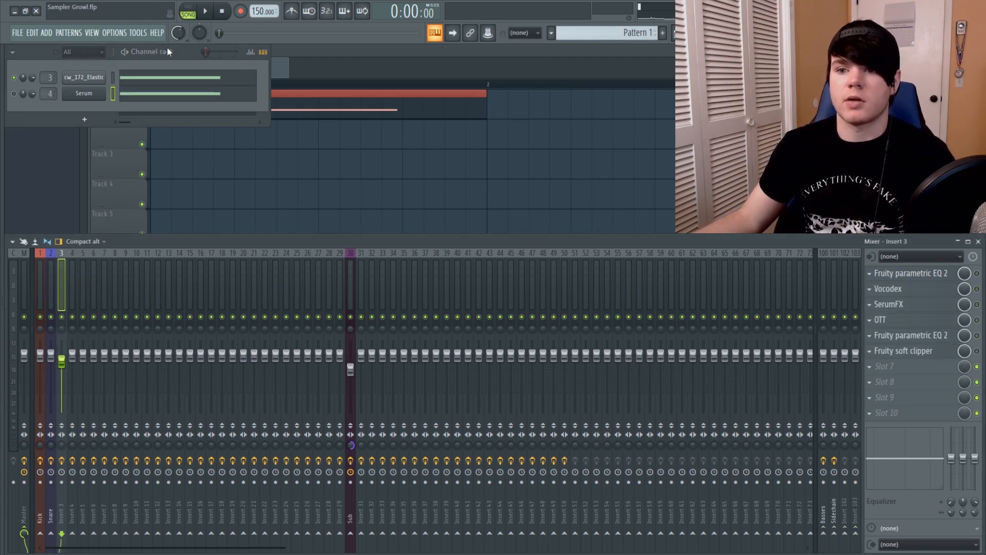
left_click(205, 13)
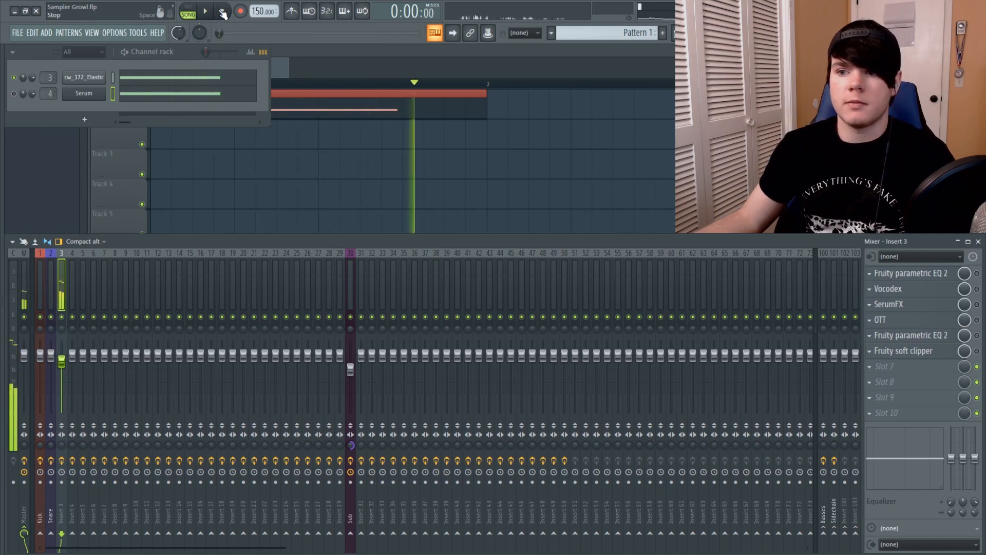
left_click(221, 12)
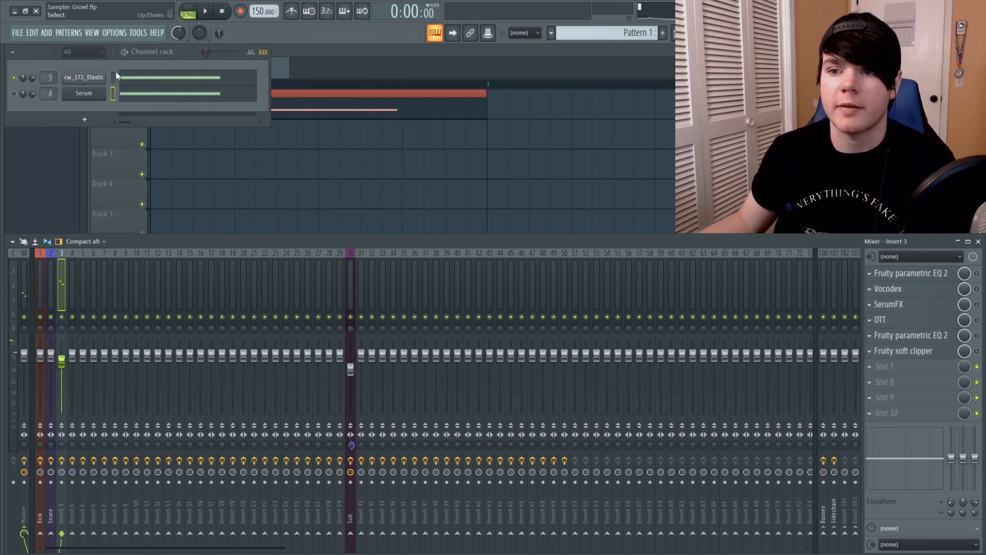
Open the cw_172_Elastic sample in Edison and audition a short selection over its first hit
left_click(83, 77)
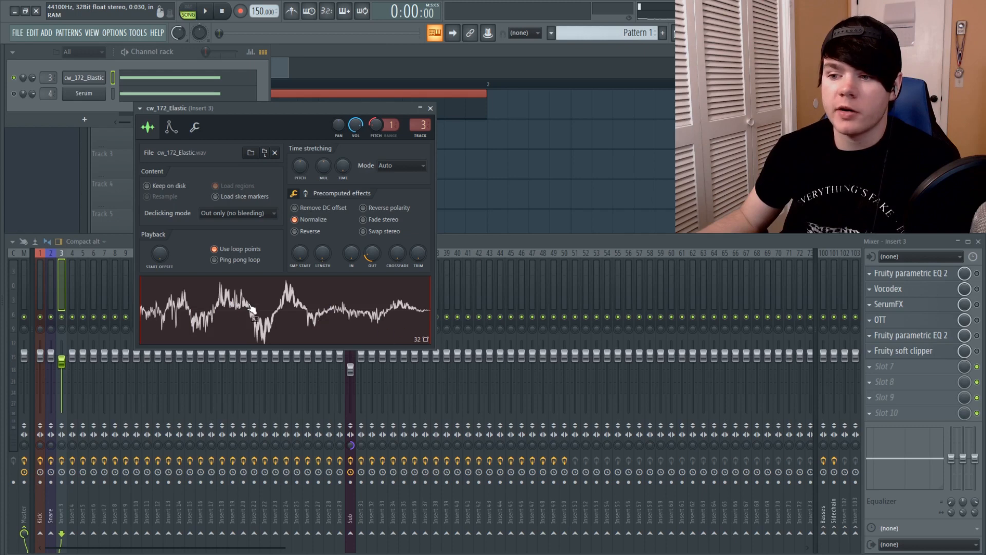
right_click(231, 313)
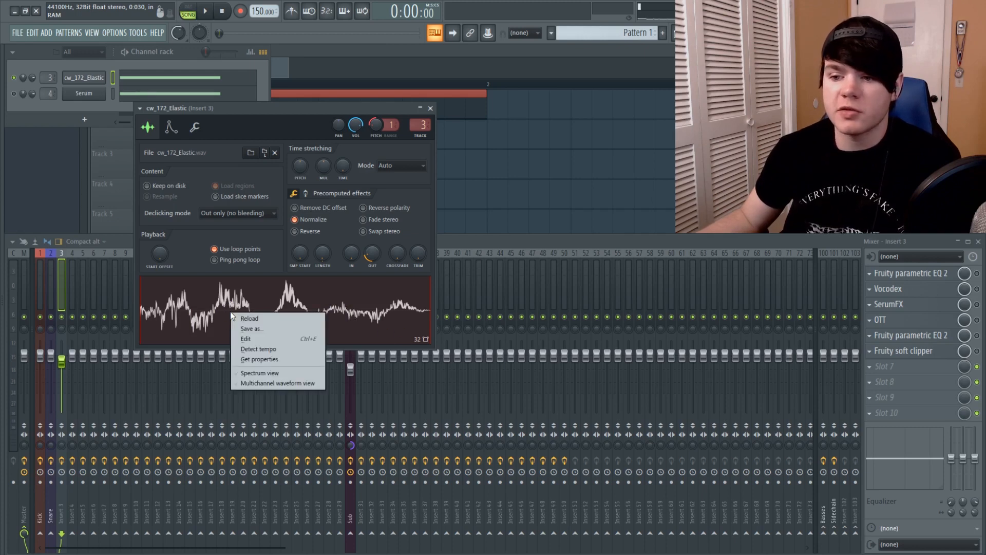
left_click(259, 343)
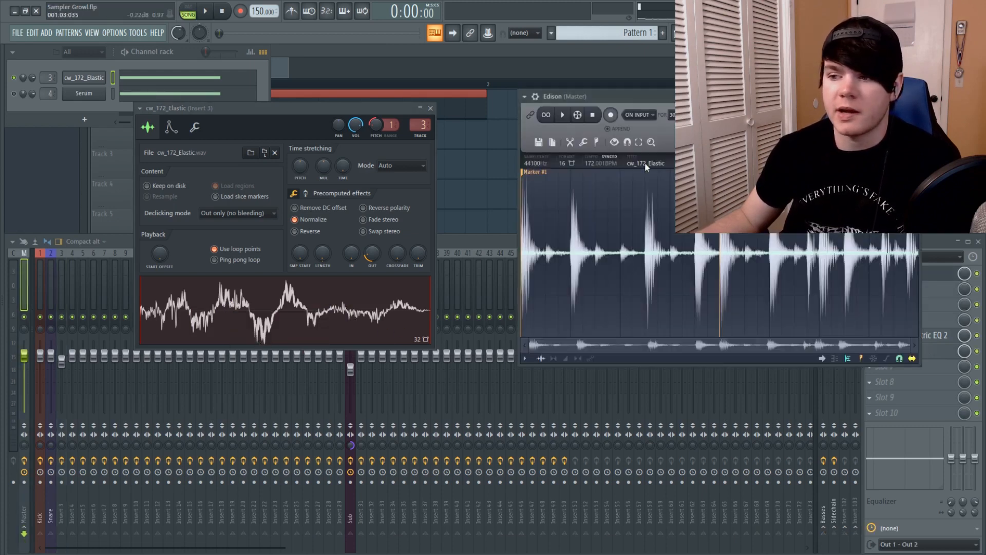
left_click_drag(617, 105, 322, 105)
left_click(270, 119)
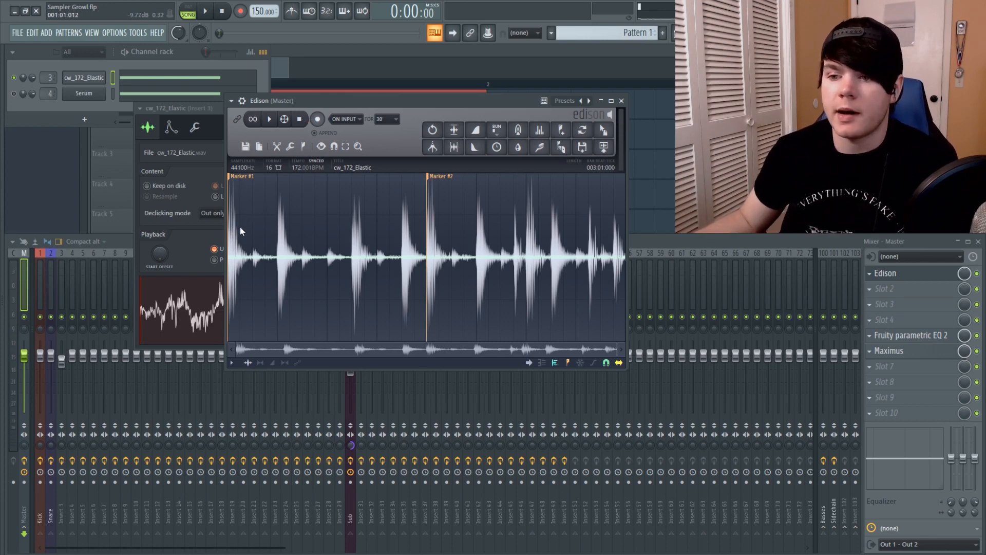
left_click_drag(240, 238, 205, 236)
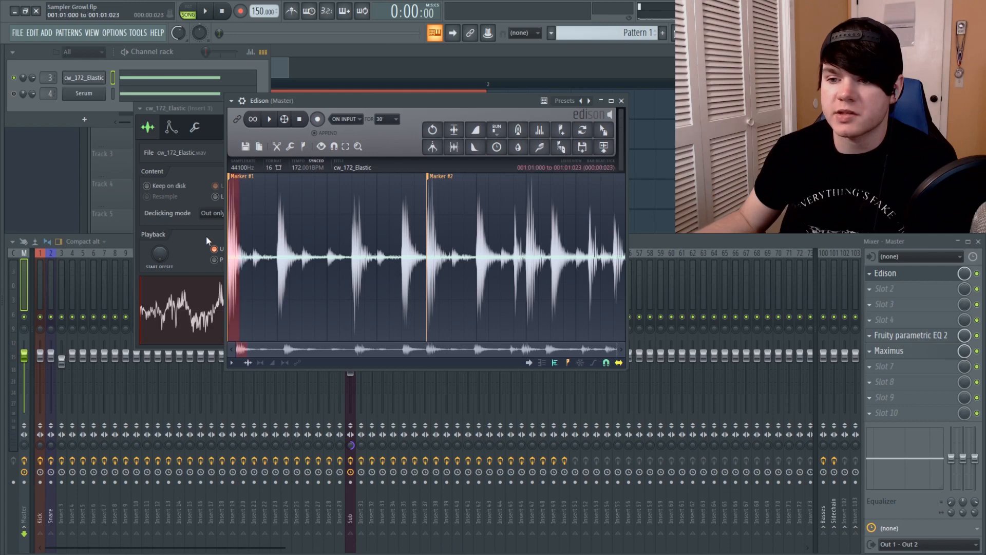
key("space")
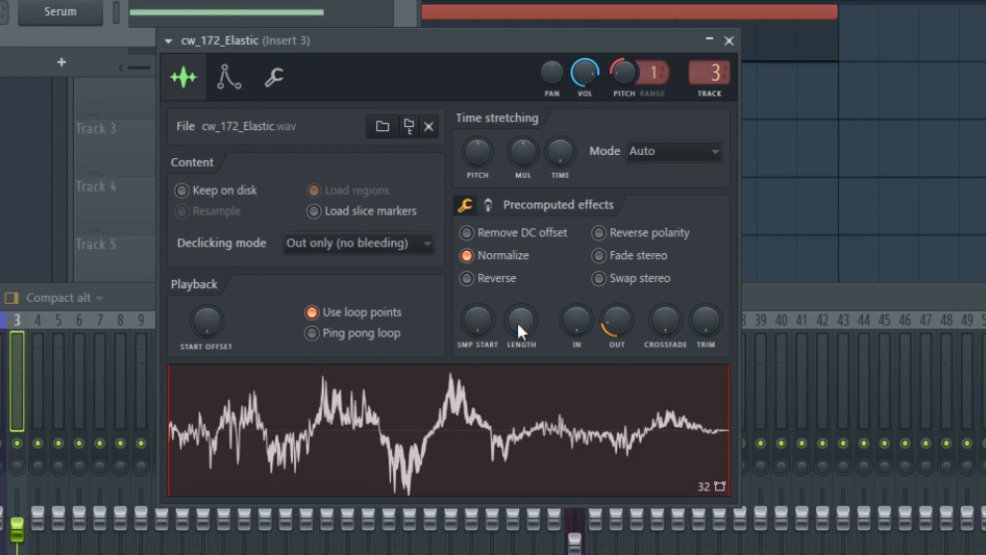
Audition the cw_172_Elastic sample with its loop points and without them
left_click_drag(324, 398, 614, 406)
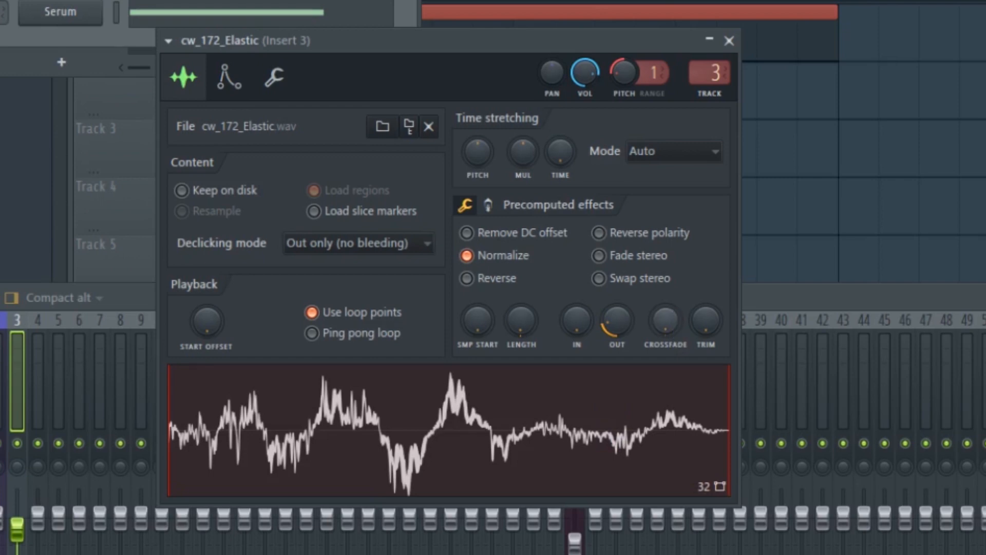
left_click_drag(666, 320, 665, 334)
left_click(622, 410)
left_click(621, 410)
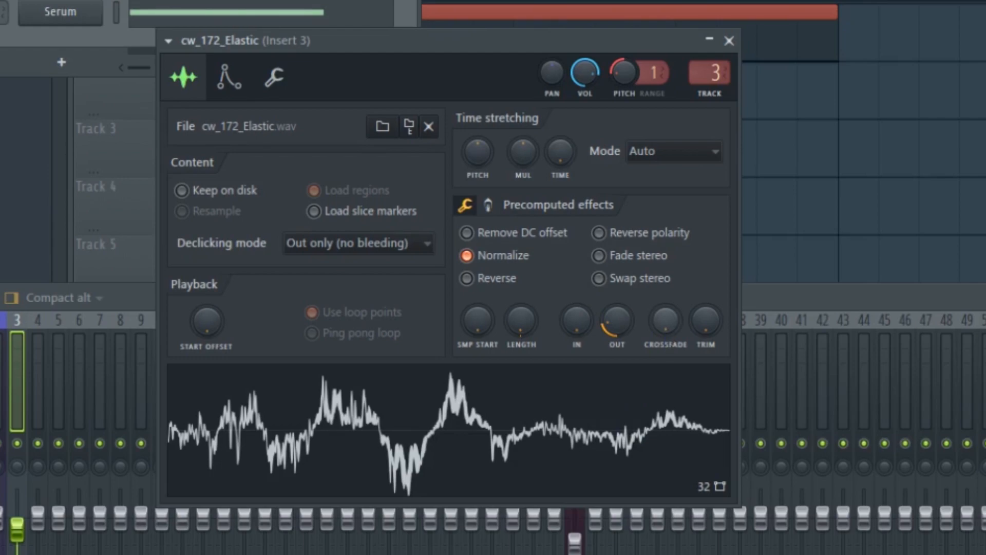
left_click_drag(666, 320, 666, 316)
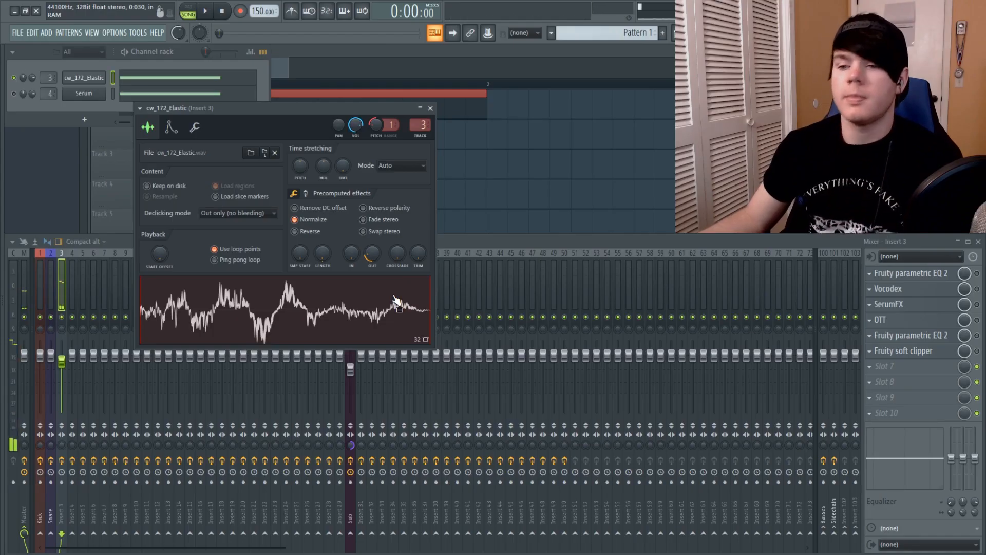
Review the sampler's Mod X envelope and LFO settings and play the arrangement with that modulation
left_click(171, 128)
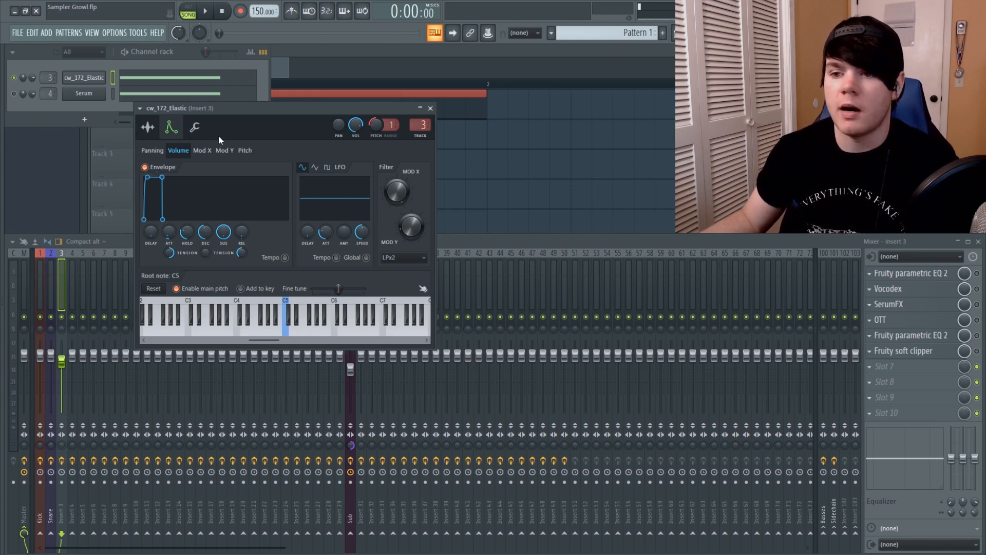
left_click(203, 150)
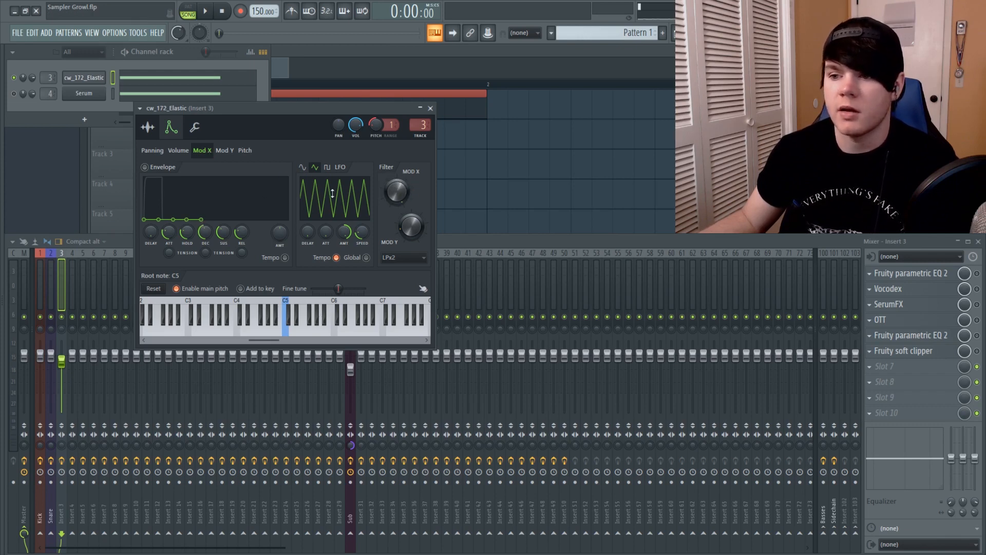
left_click(337, 258)
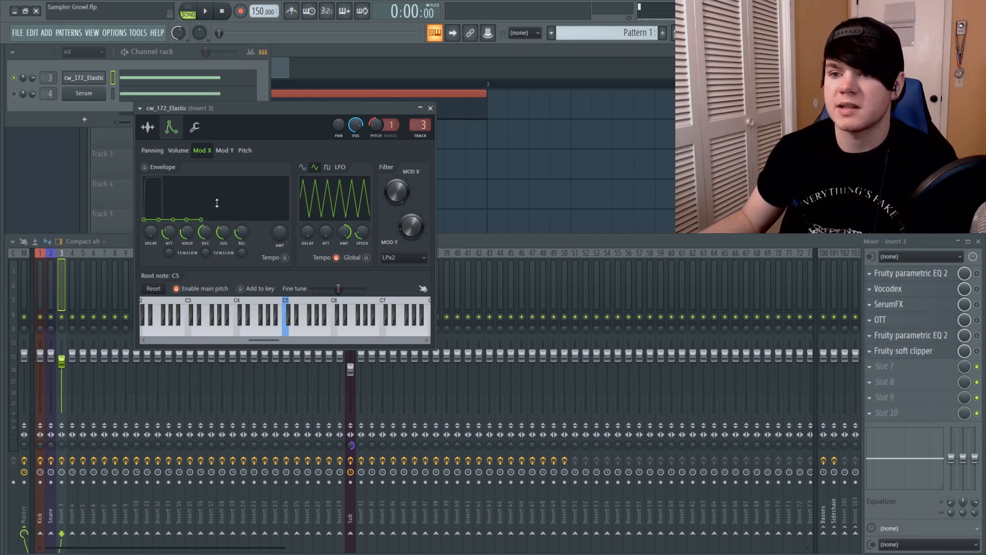
key("space")
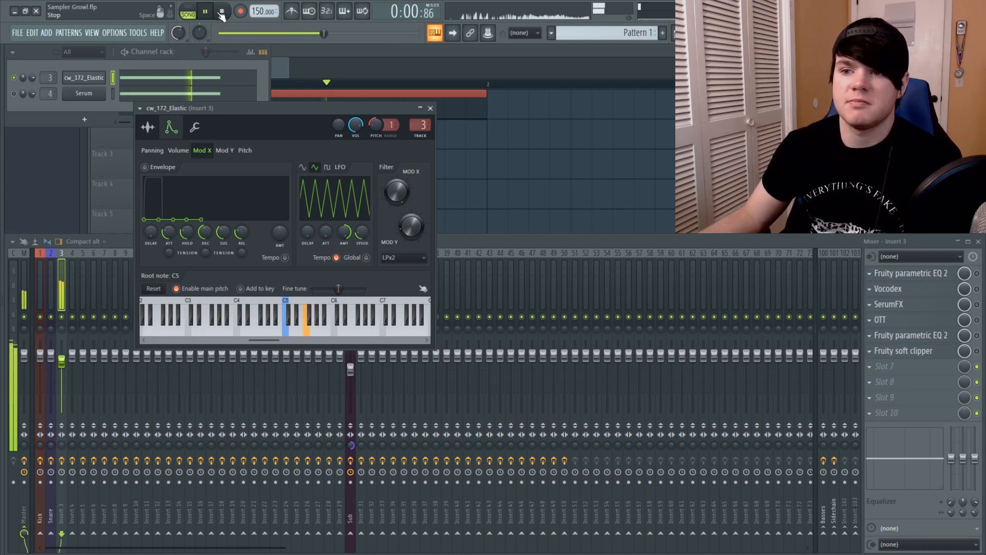
left_click(221, 13)
Reduce the Mod X LFO amount to zero and audition the sample without filter modulation
left_click_drag(350, 237, 349, 247)
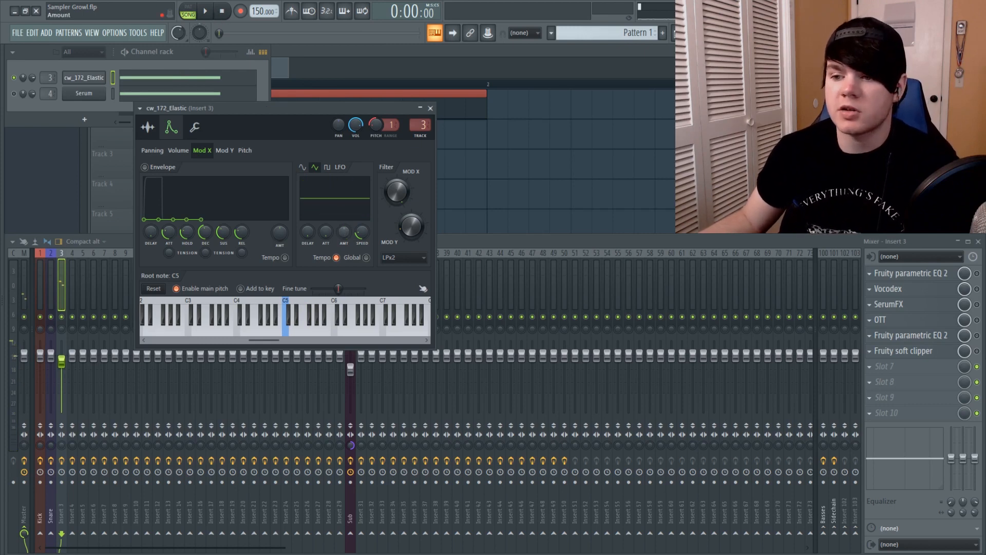
left_click(205, 12)
left_click(224, 13)
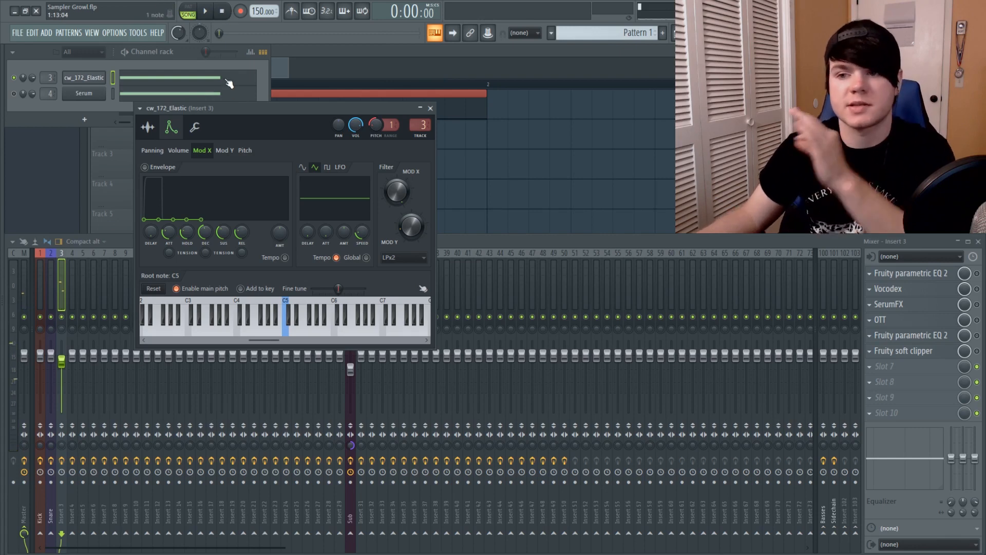
left_click(148, 127)
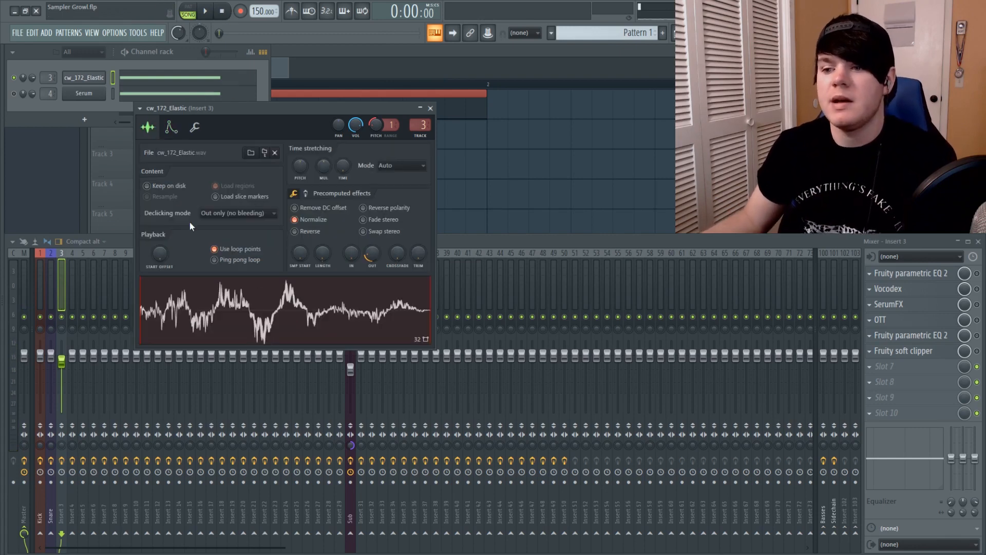
left_click(289, 312)
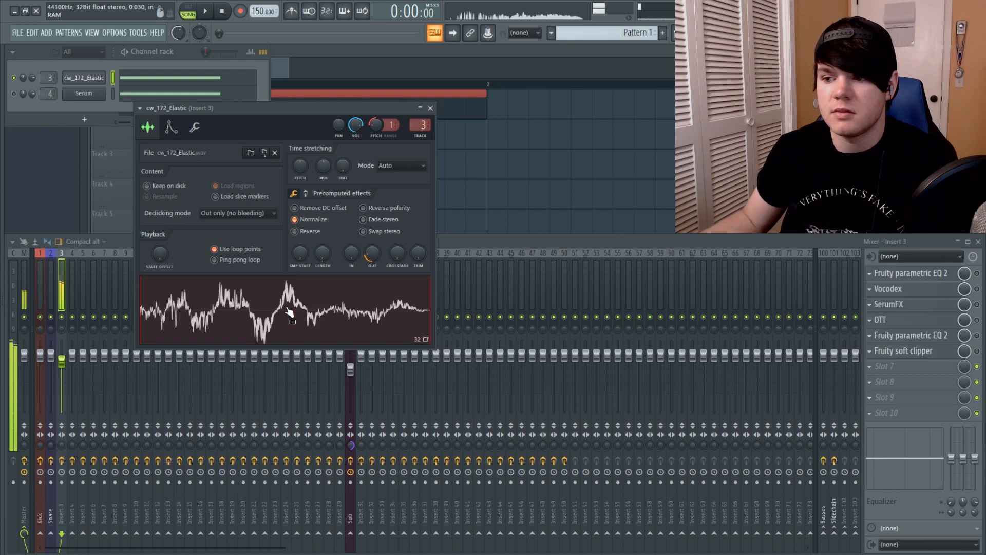
Turn the Mod X LFO amount back up in the sampler
left_click(171, 127)
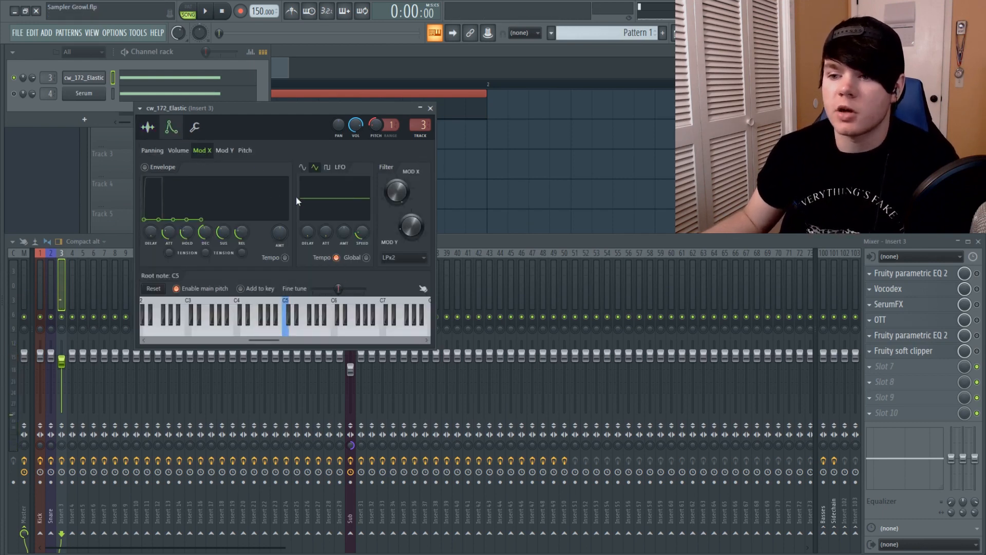
left_click_drag(344, 232, 343, 214)
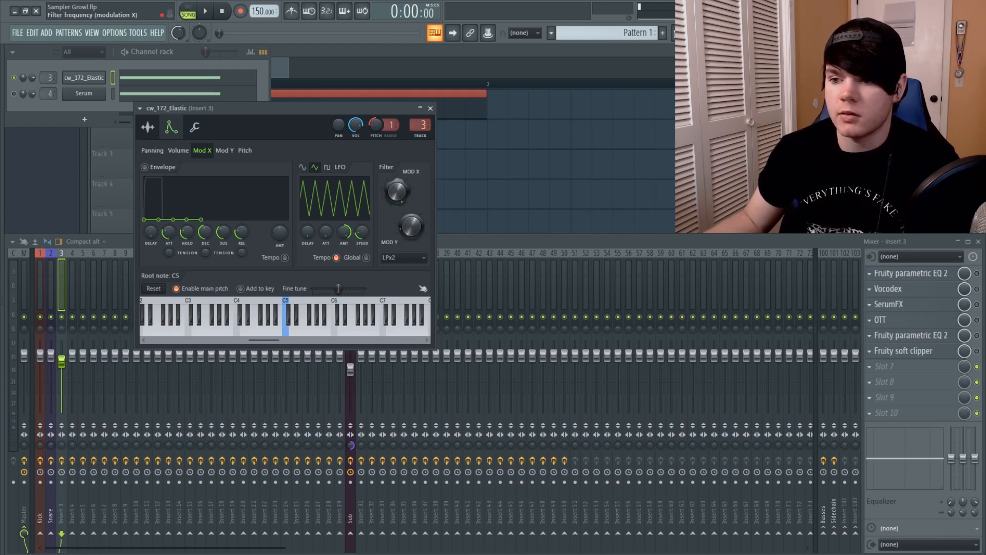
Set the sampler's filter type to Fast LP and play the arrangement to hear it
left_click(404, 257)
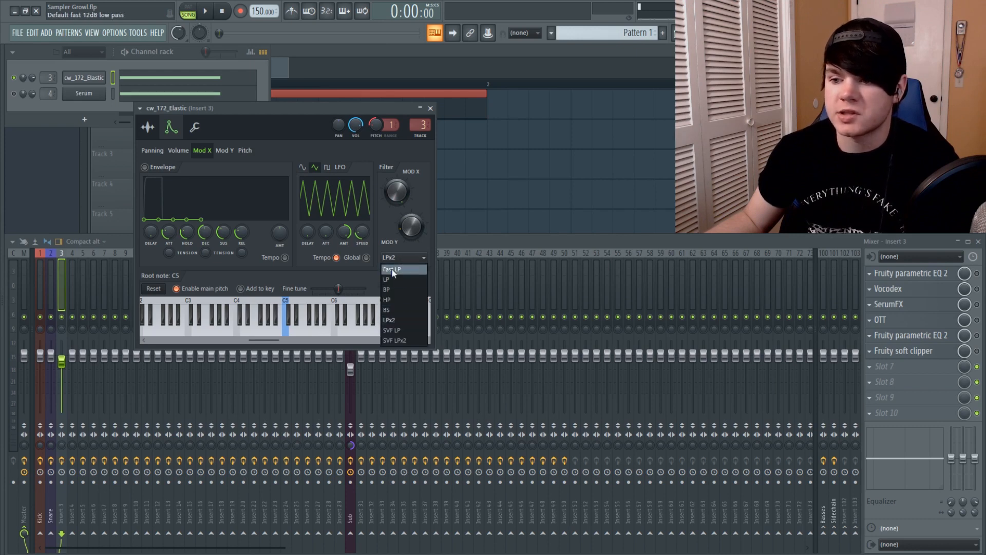
left_click(396, 269)
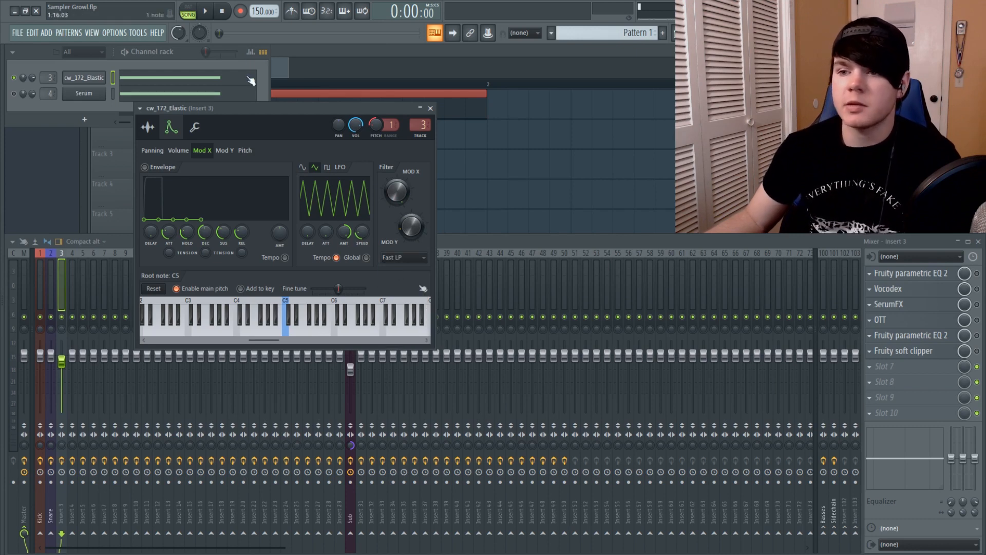
key("space")
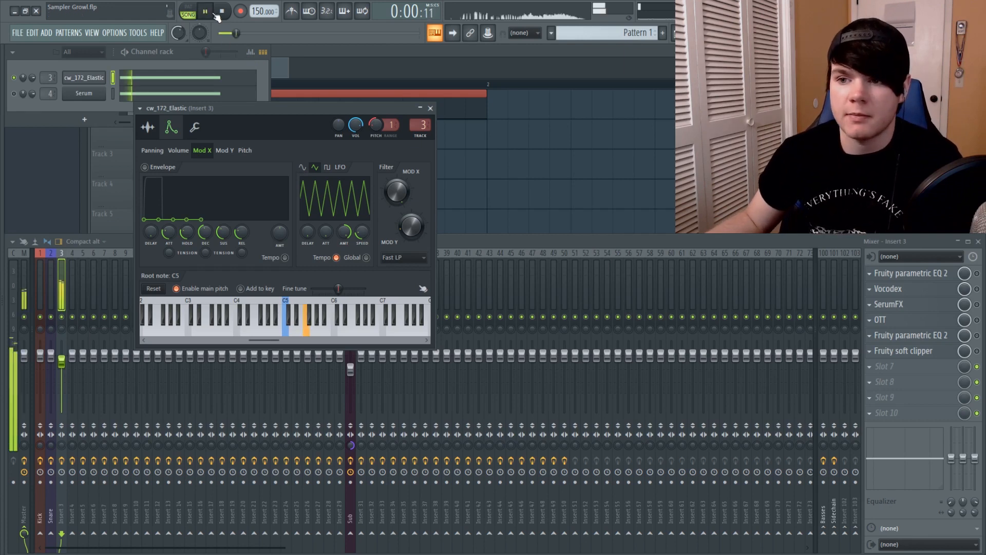
left_click(225, 11)
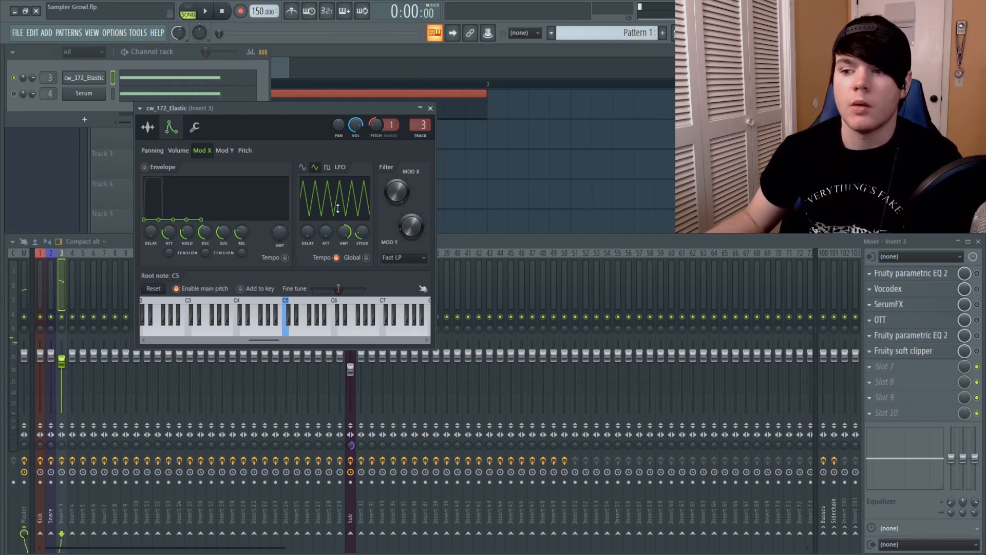
Return the sampler's filter type to LPx2 and play the arrangement for comparison
left_click(388, 260)
left_click(404, 323)
key("space")
key("space")
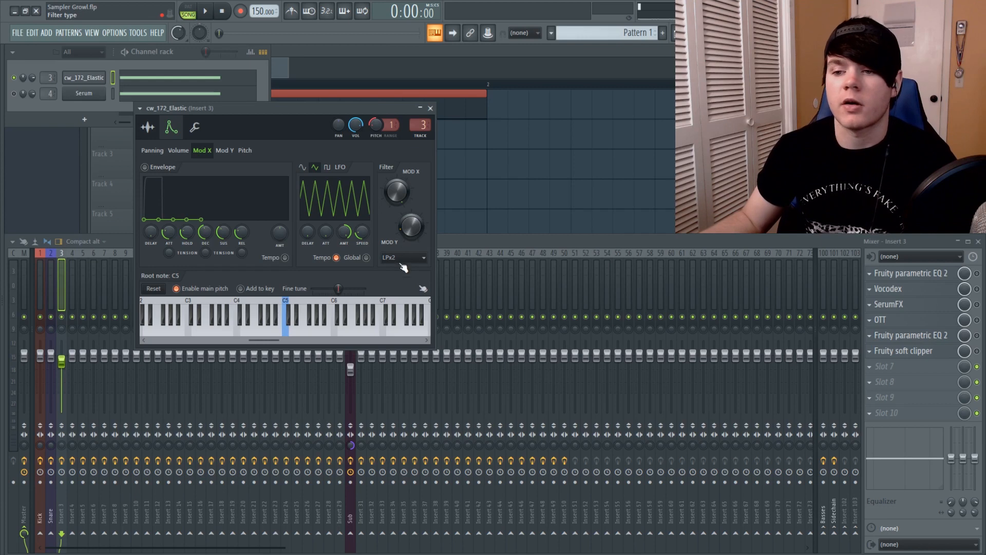
Return to the cw_172_Elastic sample settings and play the raw sampler sound once more
left_click(148, 127)
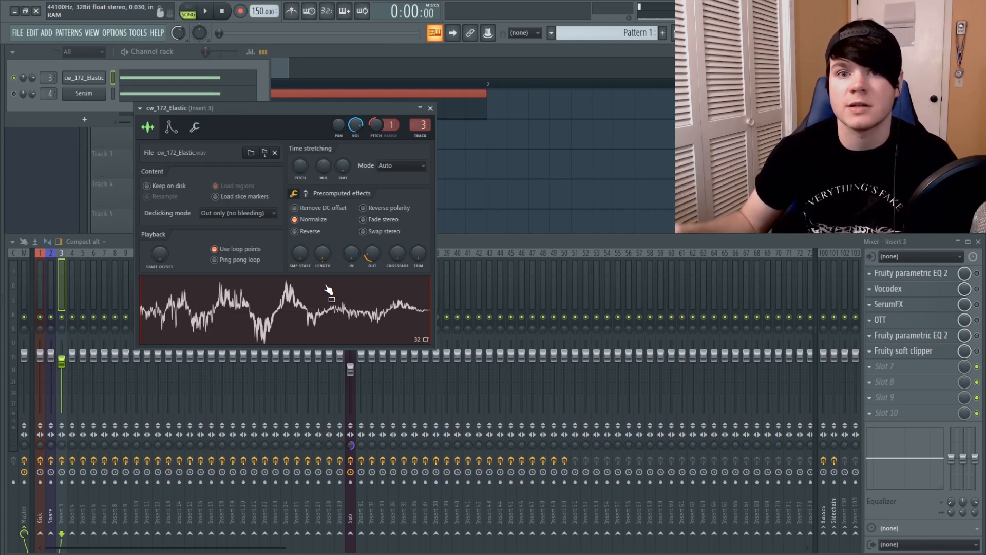
left_click(205, 11)
left_click(223, 11)
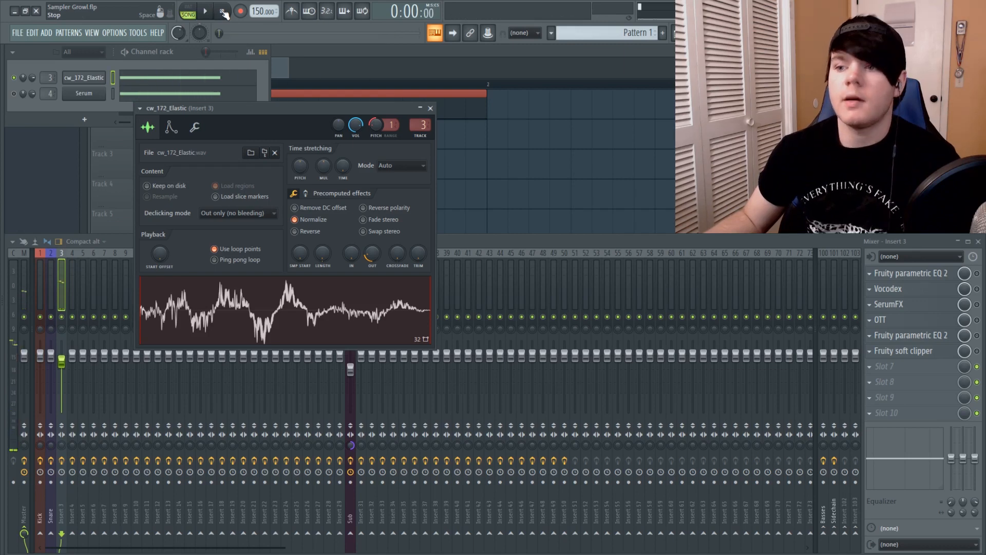
Close the sampler, enable the first Fruity parametric EQ 2 on insert 3, and play the arrangement through it
left_click(429, 108)
left_click_drag(226, 104, 486, 149)
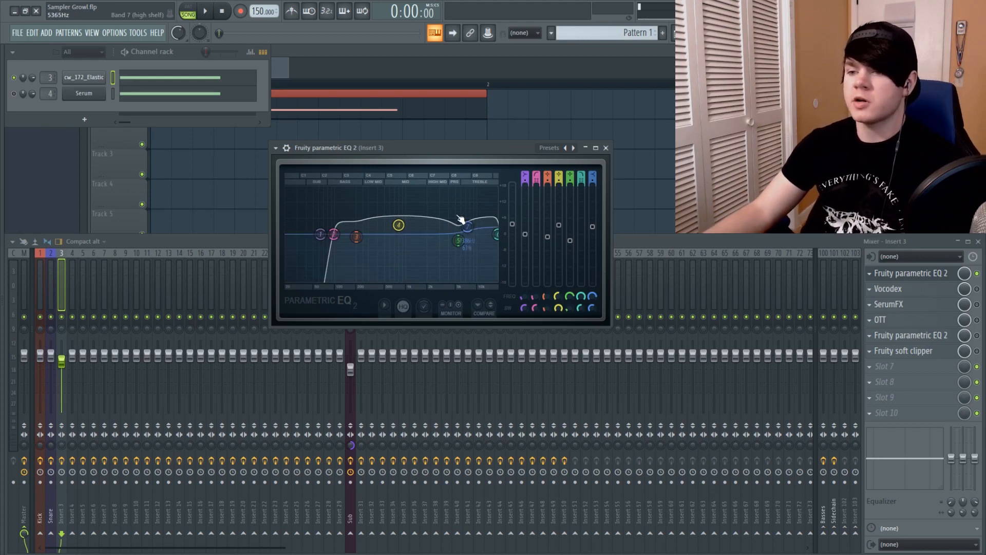
left_click(213, 13)
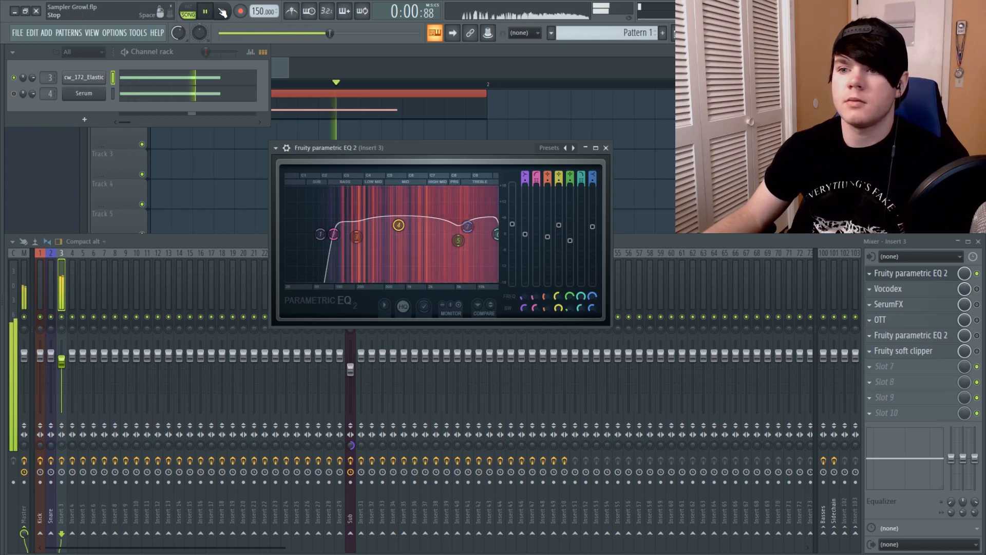
Stop playback, close the parametric EQ, open the enabled Vocodex on insert 3, and play the arrangement through it
key("space")
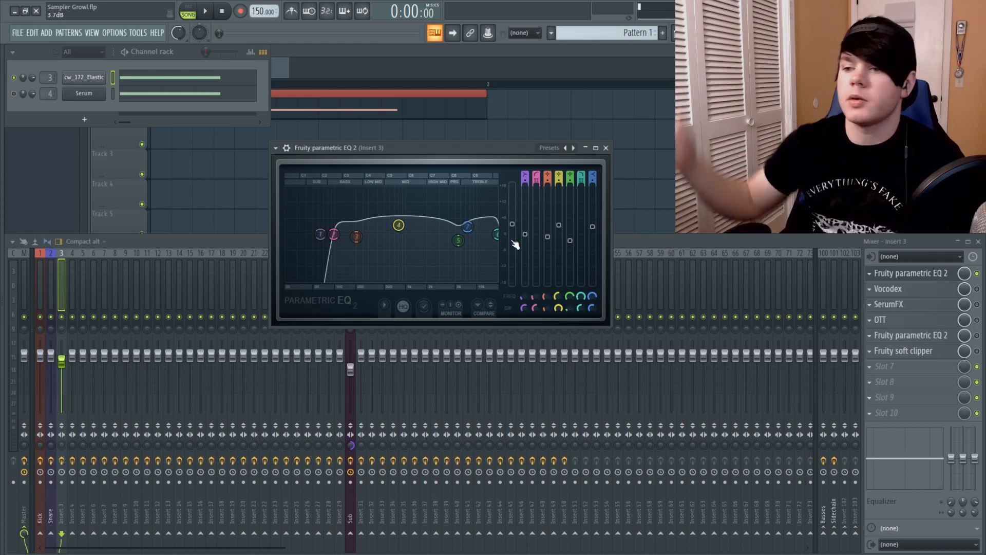
left_click(907, 276)
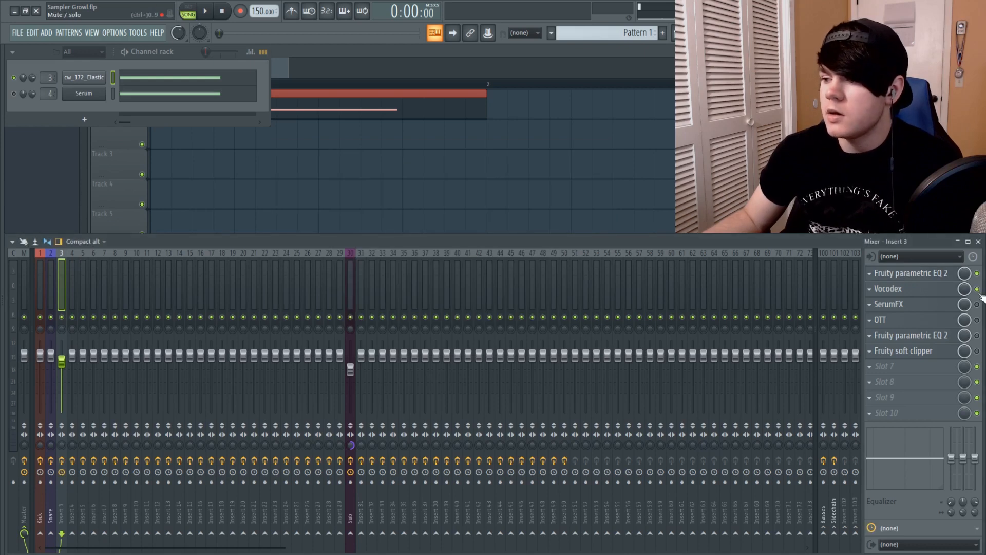
left_click(955, 289)
left_click_drag(192, 161, 236, 159)
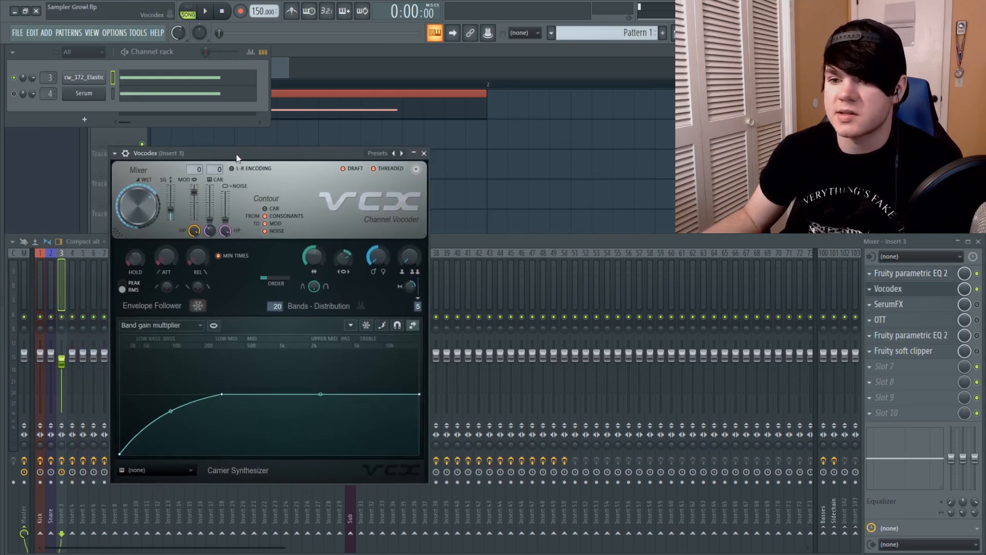
key("space")
left_click(224, 12)
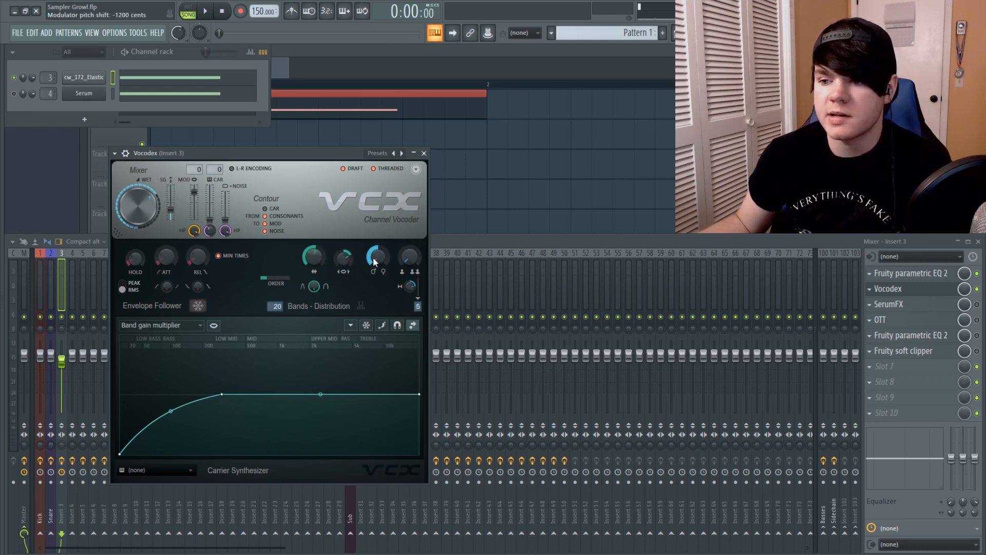
Compare Vocodex's modulator pitch shift at its centre setting and at -1200 cents by playing the arrangement with each
mouse_move(374, 257)
left_mouse_down()
mouse_move(374, 247)
mouse_move(376, 265)
mouse_move(377, 244)
left_mouse_up()
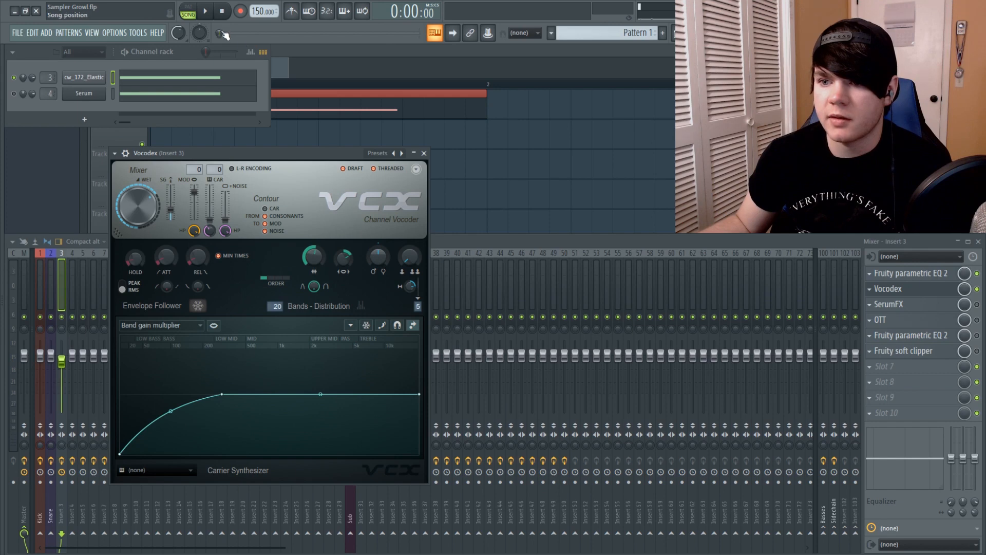
key("space")
left_click_drag(380, 255, 380, 275)
left_click(210, 11)
left_click(221, 12)
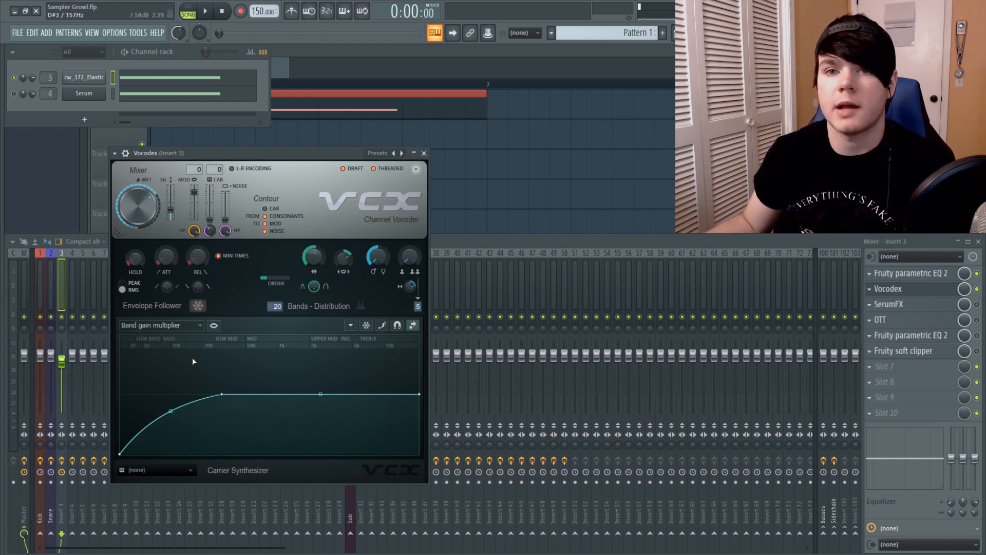
Open the enabled SerumFX on insert 3 in place of Vocodex, turn off all its effects except Distortion, and play the arrangement
left_click(918, 291)
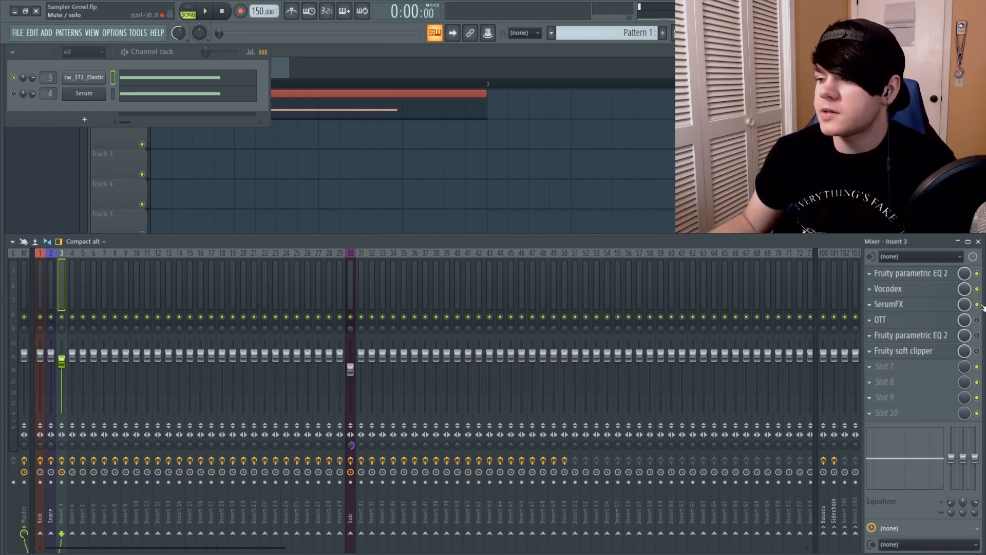
left_click(940, 309)
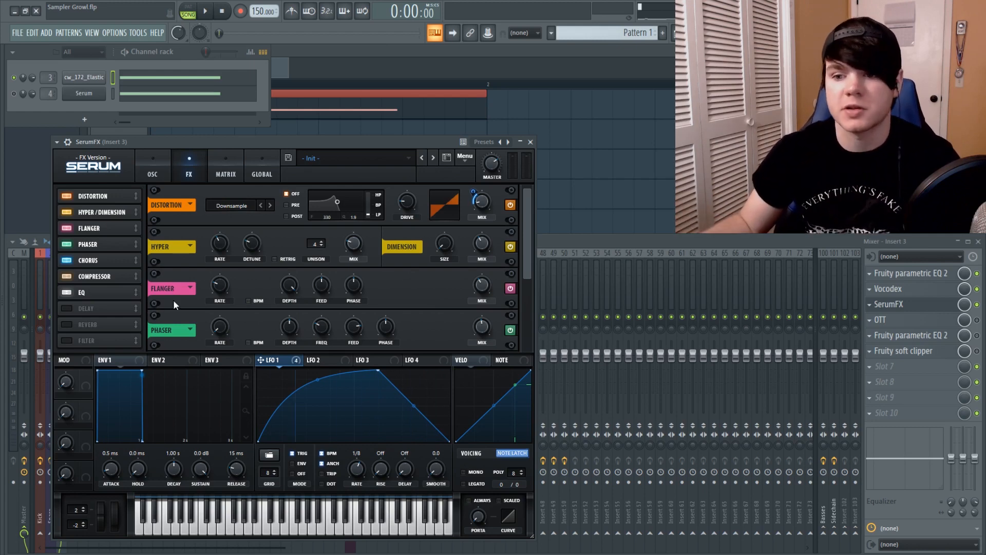
left_click(69, 291)
left_click(70, 277)
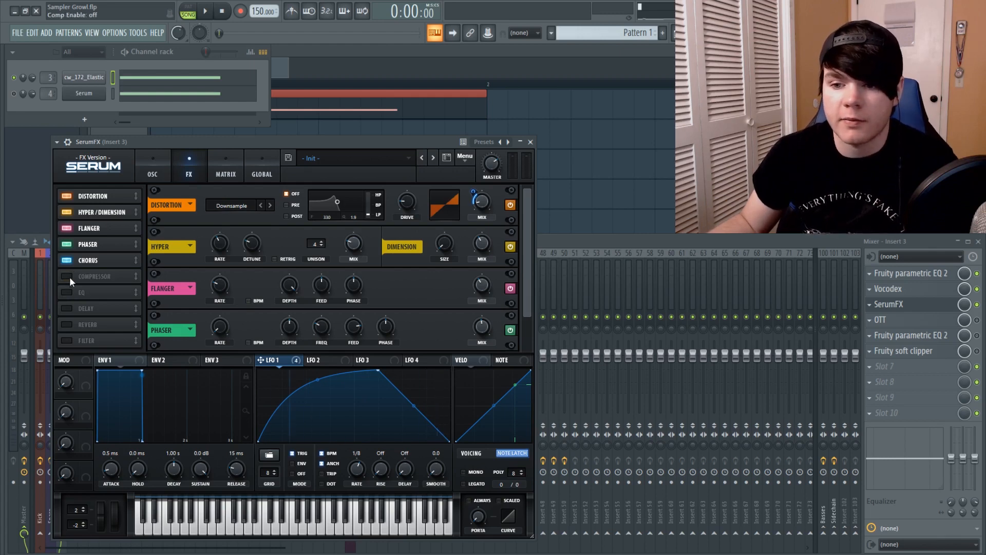
left_click(67, 260)
left_click(67, 245)
left_click(67, 228)
left_click(67, 213)
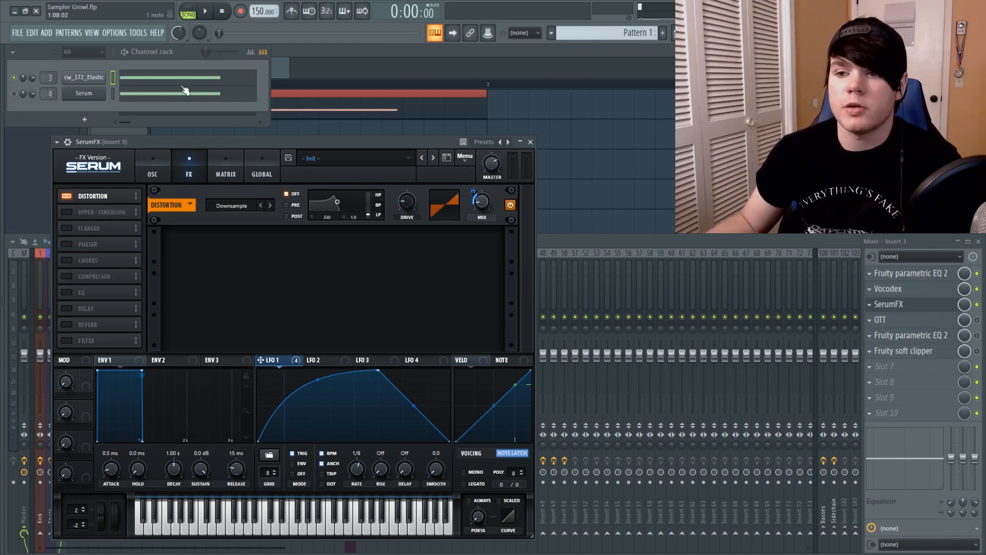
left_click(205, 11)
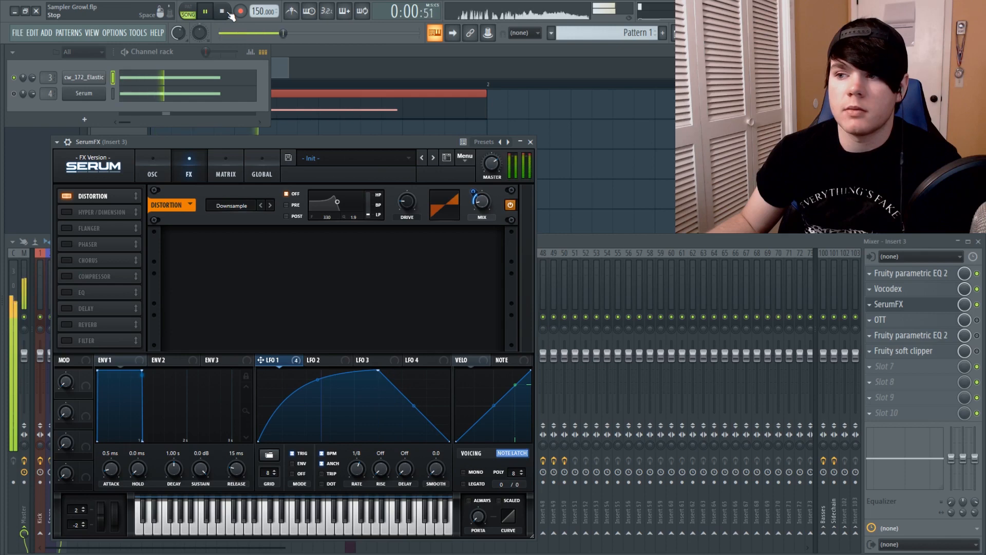
left_click(224, 12)
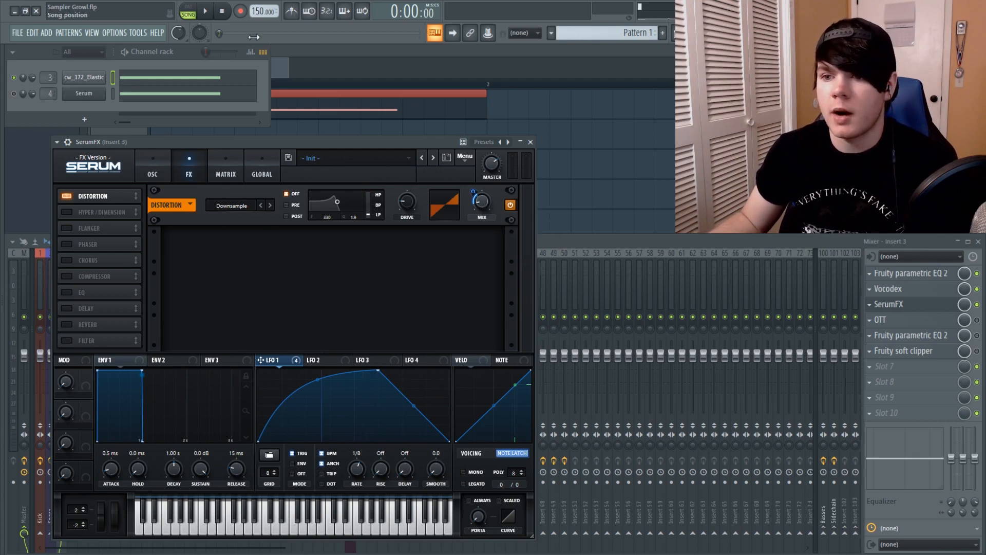
Play the arrangement with SerumFX's distortion mix at 66% and restore the mix to its previous lower setting
key("space")
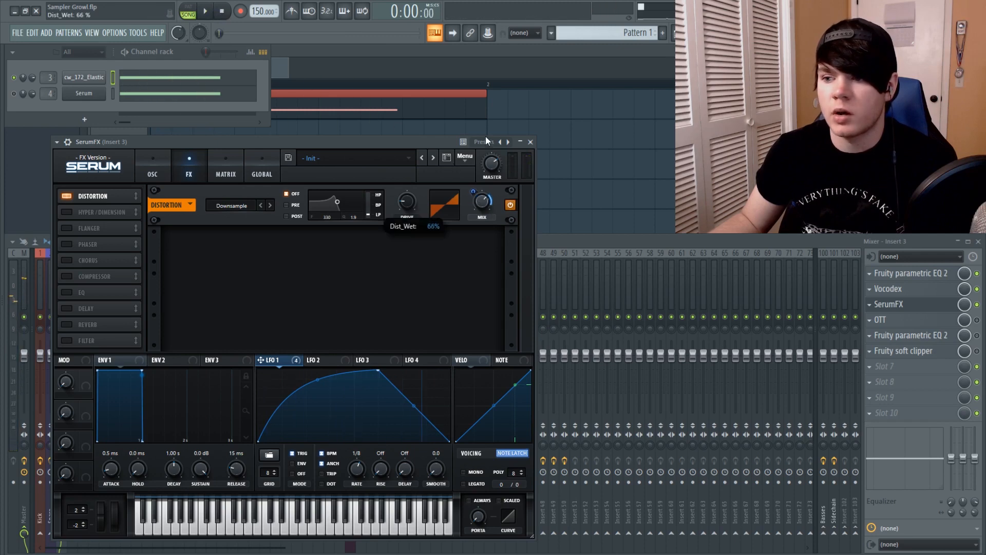
left_click(206, 11)
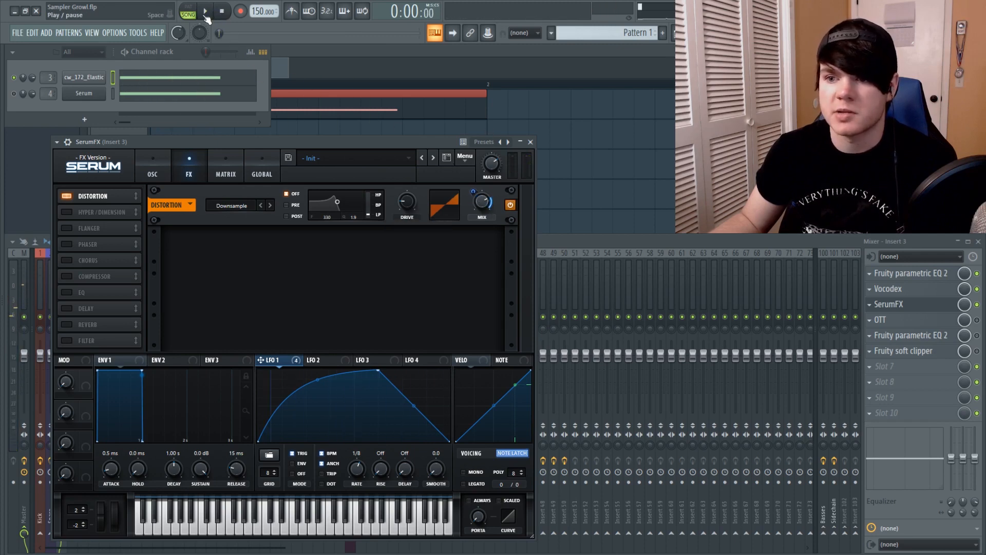
left_click(223, 11)
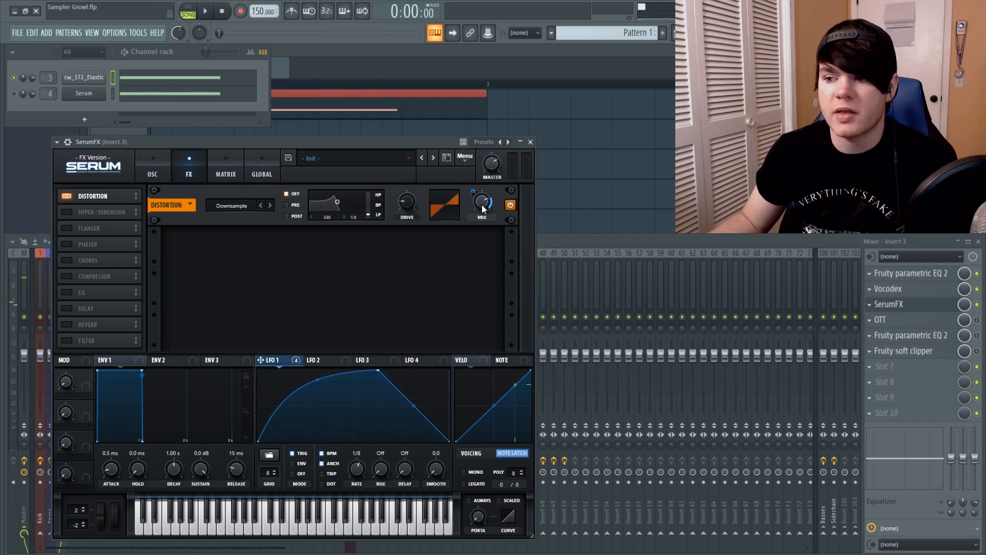
left_click_drag(482, 202, 481, 257)
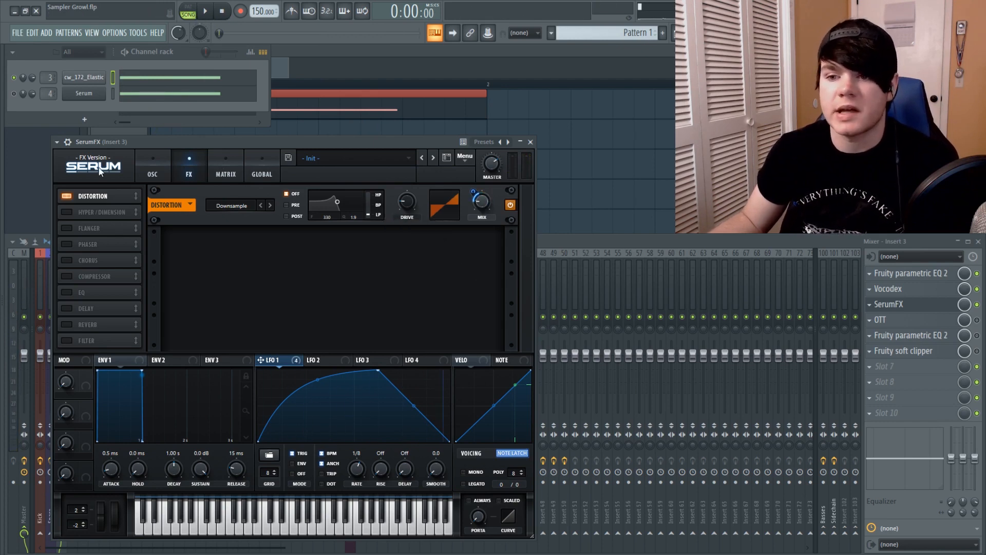
Turn SerumFX's Hyper/Dimension effect back on and play the arrangement to hear it added to the distortion
left_click(67, 212)
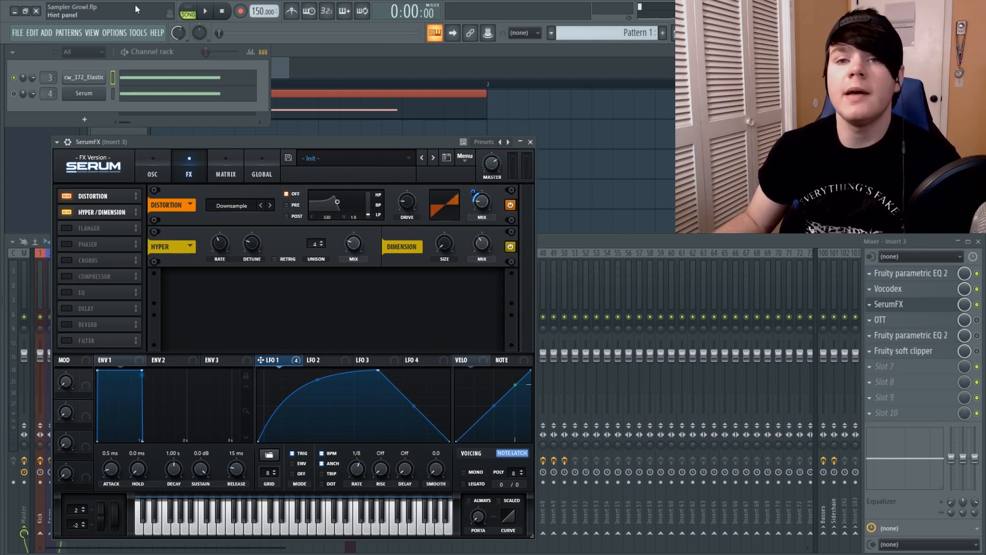
left_click(205, 11)
left_click(222, 12)
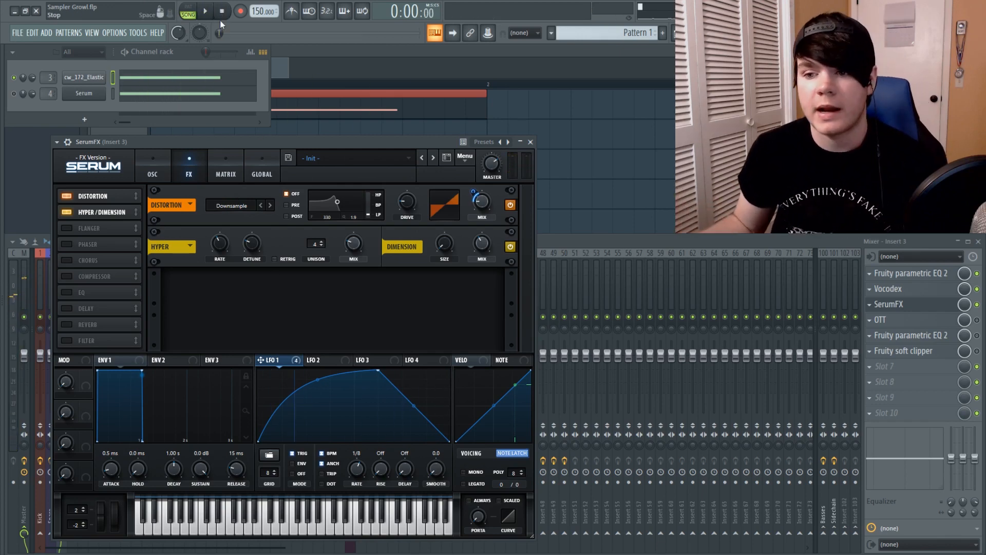
Turn on the Flanger in SerumFX and play the arrangement through it
left_click(67, 227)
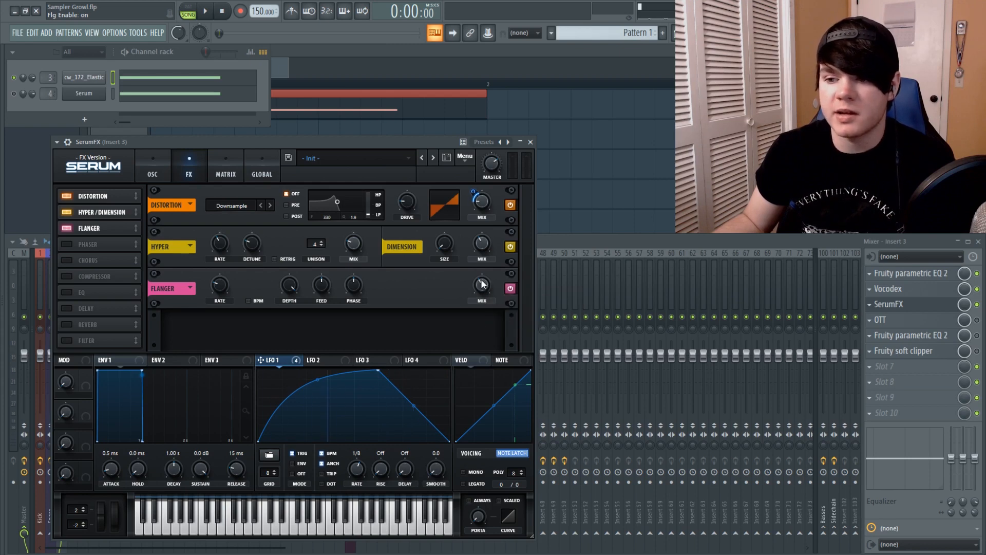
left_click(208, 12)
left_click(222, 12)
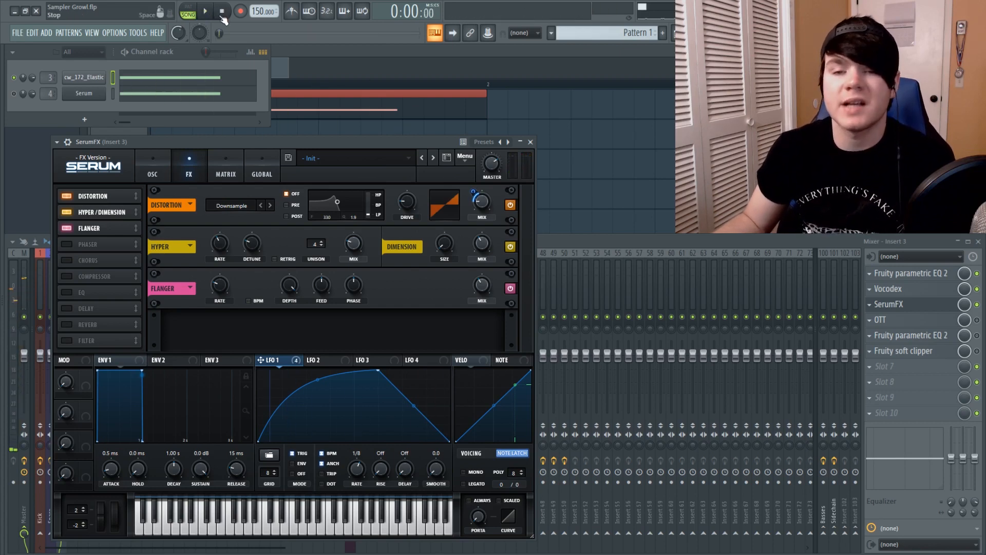
Turn on SerumFX's Phaser, audition it at 100% mix, and play the arrangement again with its mix set to 42%
left_click(67, 244)
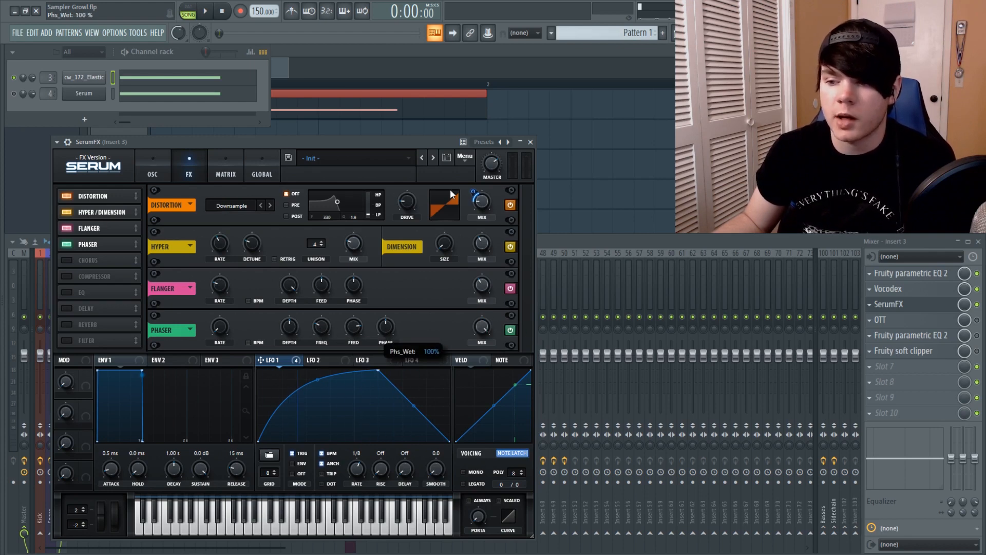
key("space")
left_click(224, 12)
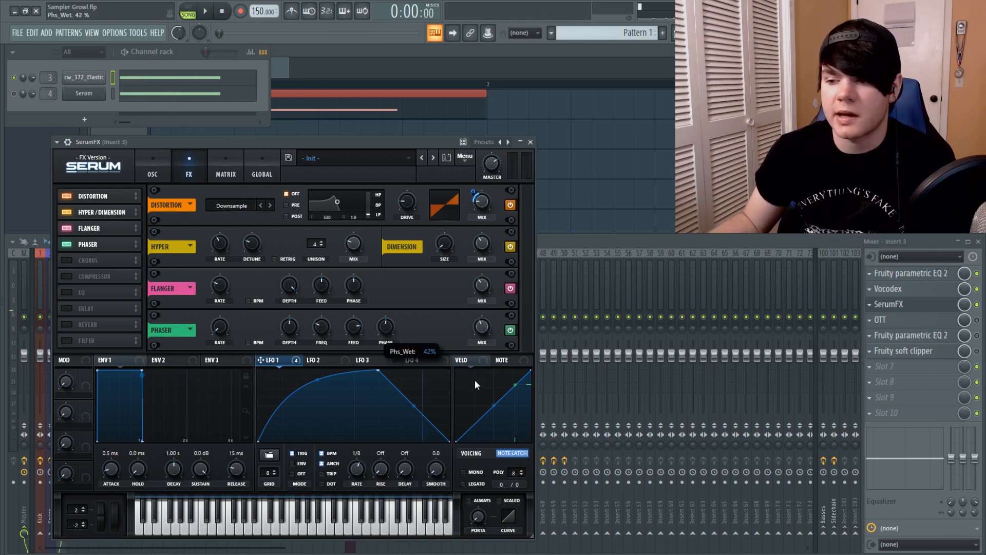
left_click(207, 10)
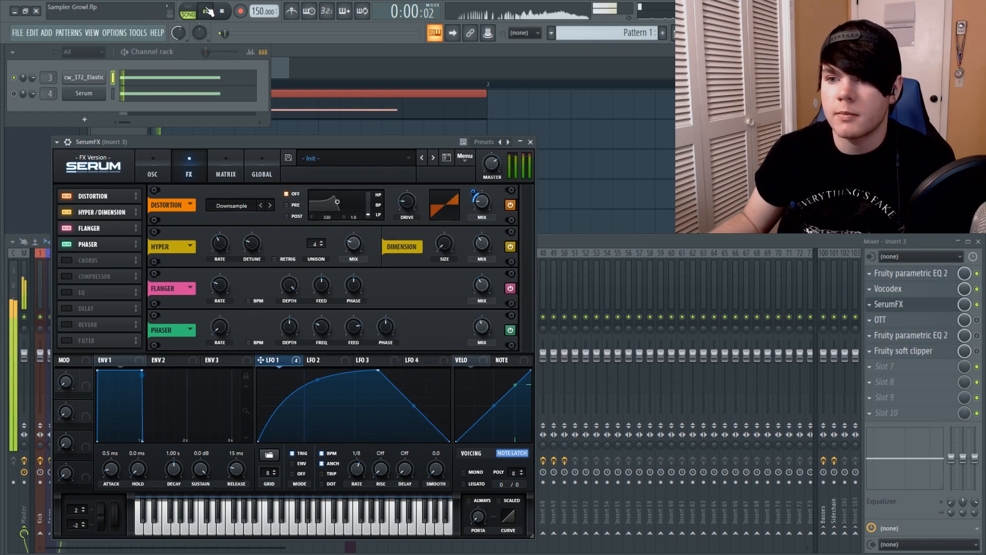
left_click(223, 11)
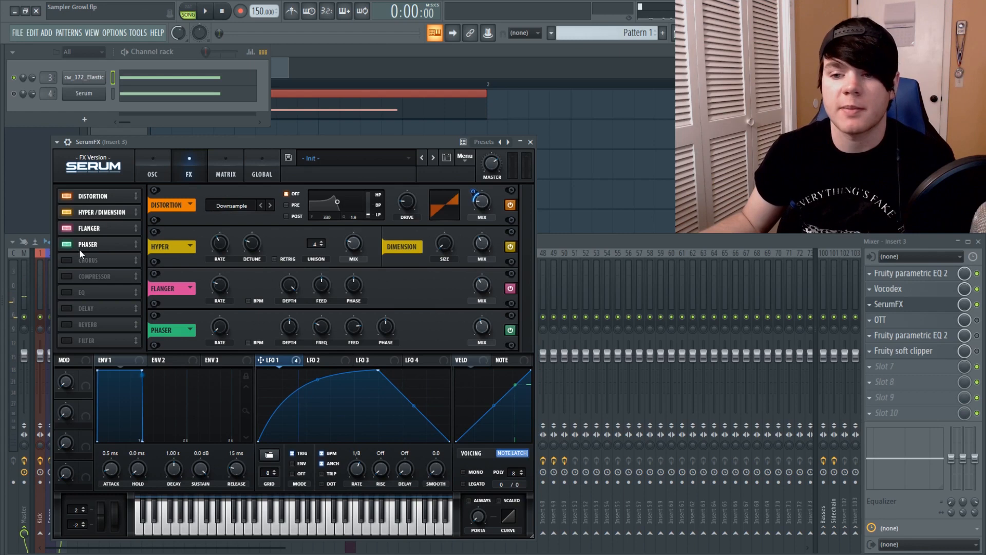
Turn on the Chorus in SerumFX, show its LFO-modulated mix, and play the arrangement
left_click(66, 260)
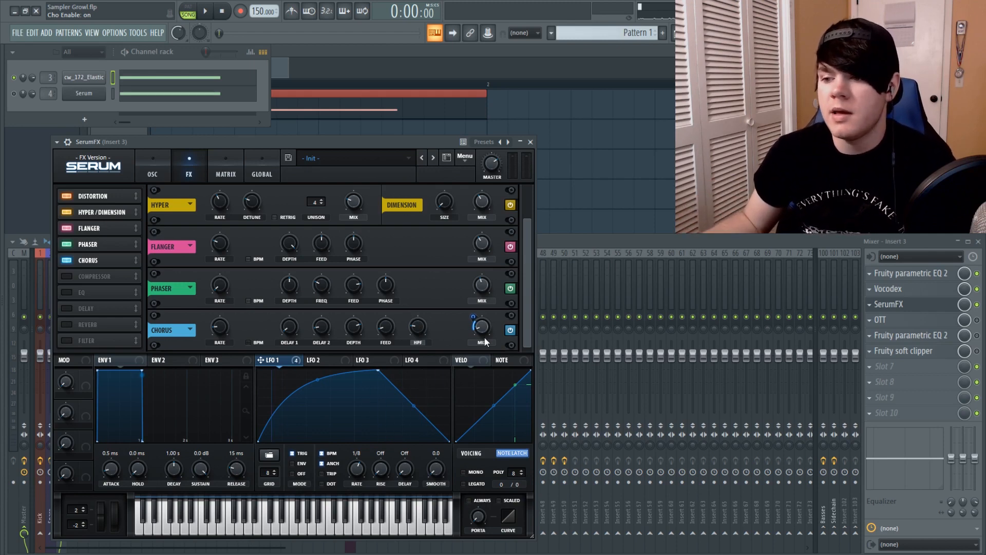
left_click_drag(531, 242, 531, 190)
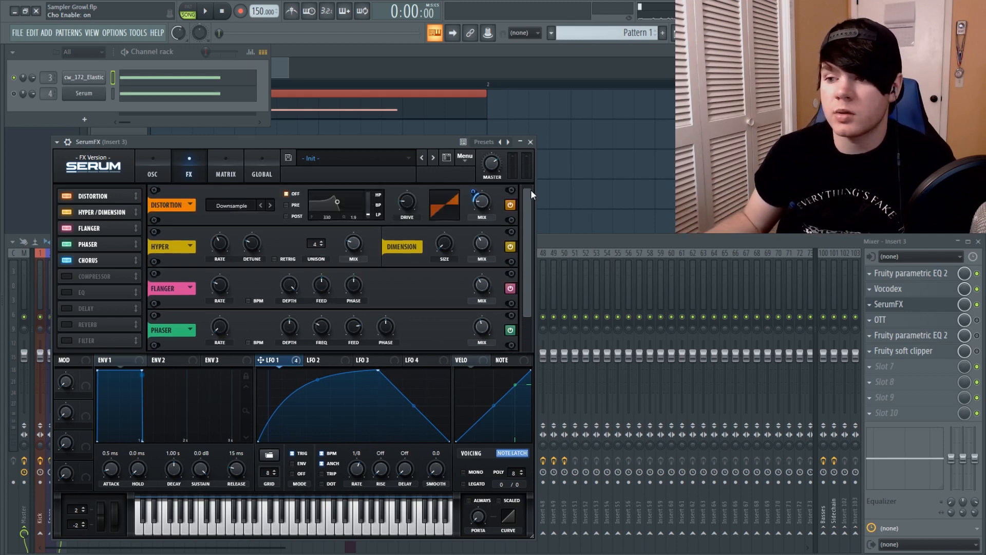
scroll(518, 285, "down", 1)
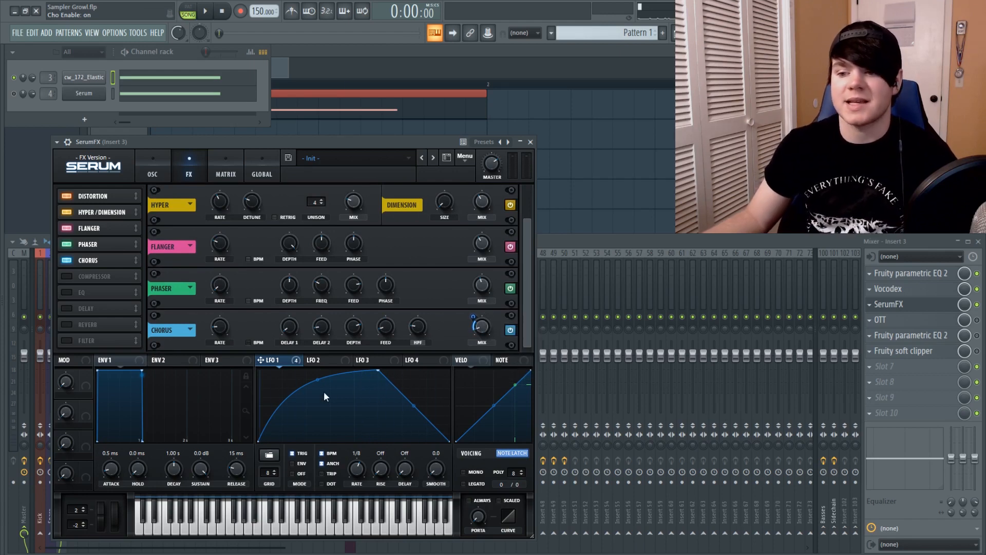
left_click(205, 11)
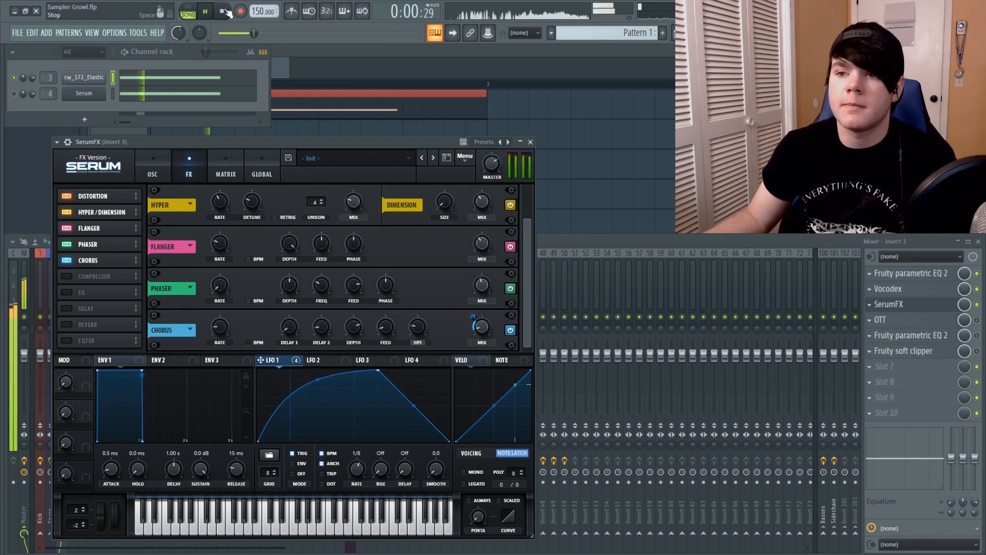
left_click(223, 11)
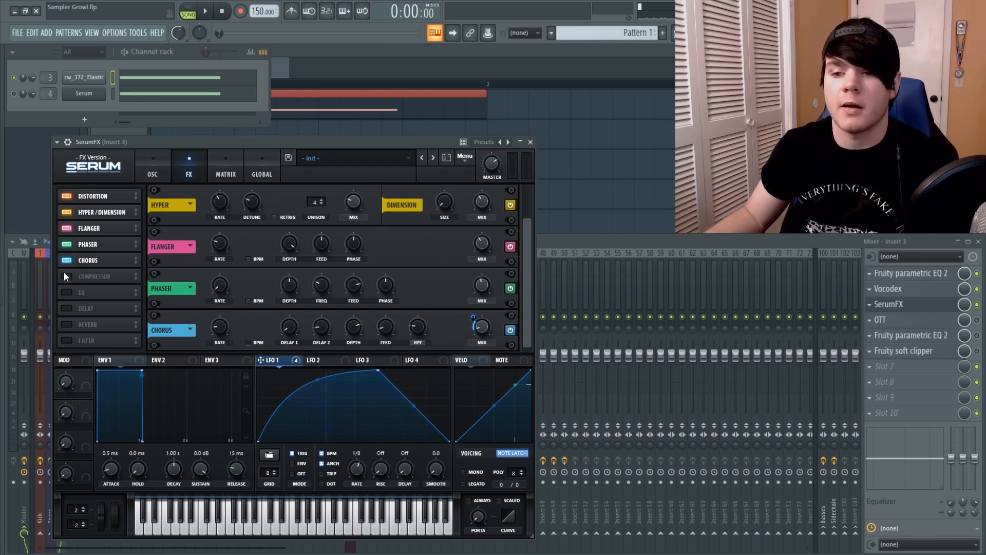
Turn on the multiband Compressor in SerumFX and play the arrangement to hear the compressed growl
left_click(85, 276)
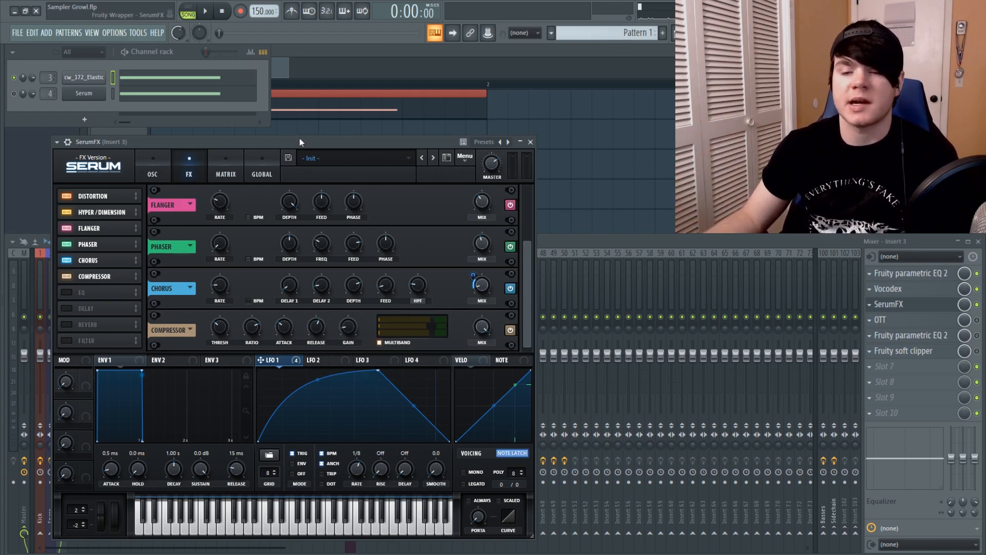
left_click(208, 12)
left_click(224, 11)
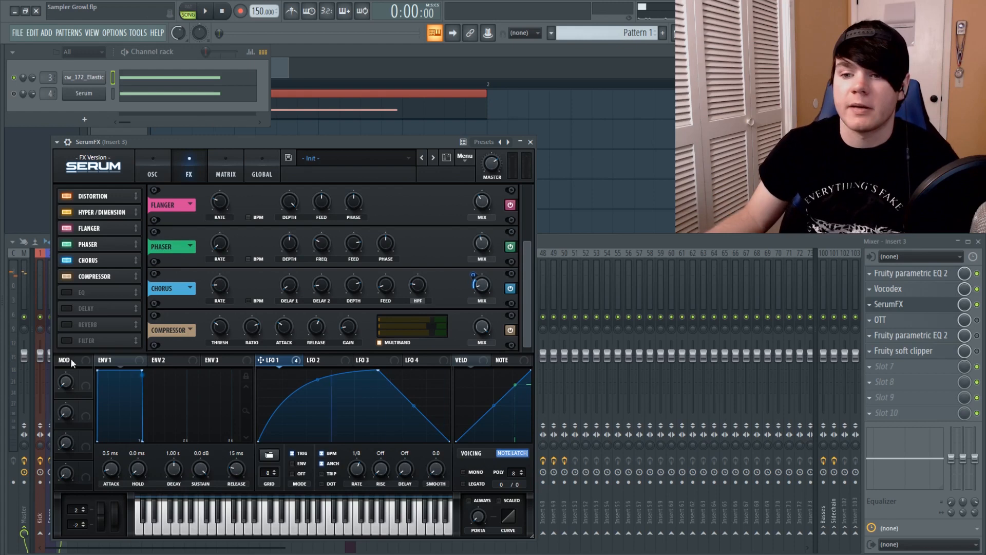
Turn on SerumFX's EQ with its LFO-modulated frequency and Q, and play the arrangement through the full effects rack
left_click(67, 293)
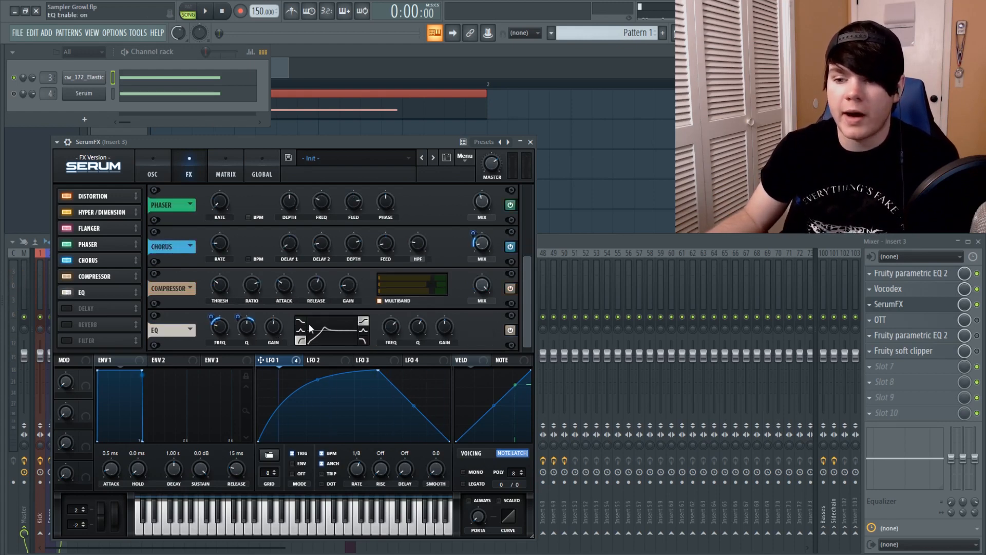
mouse_move(296, 362)
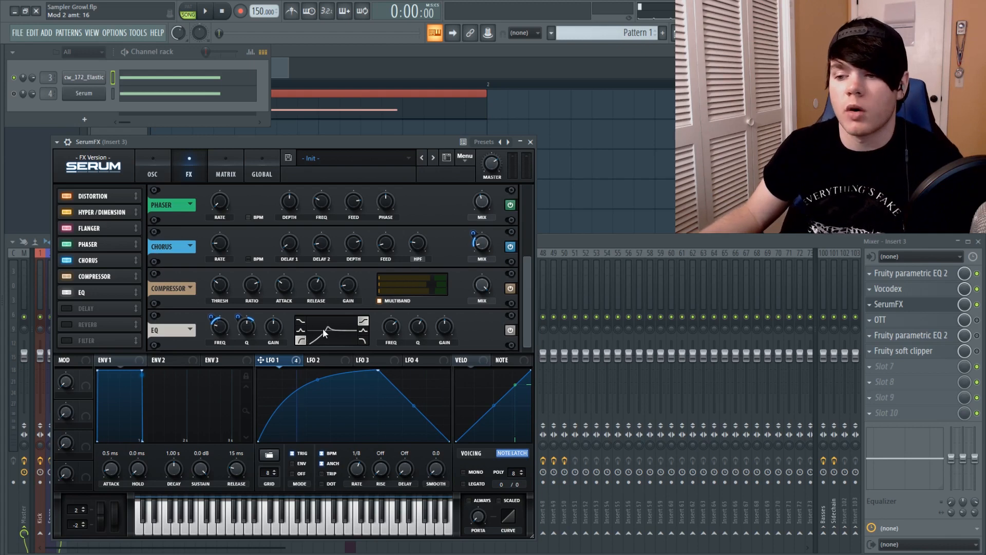
left_click(208, 12)
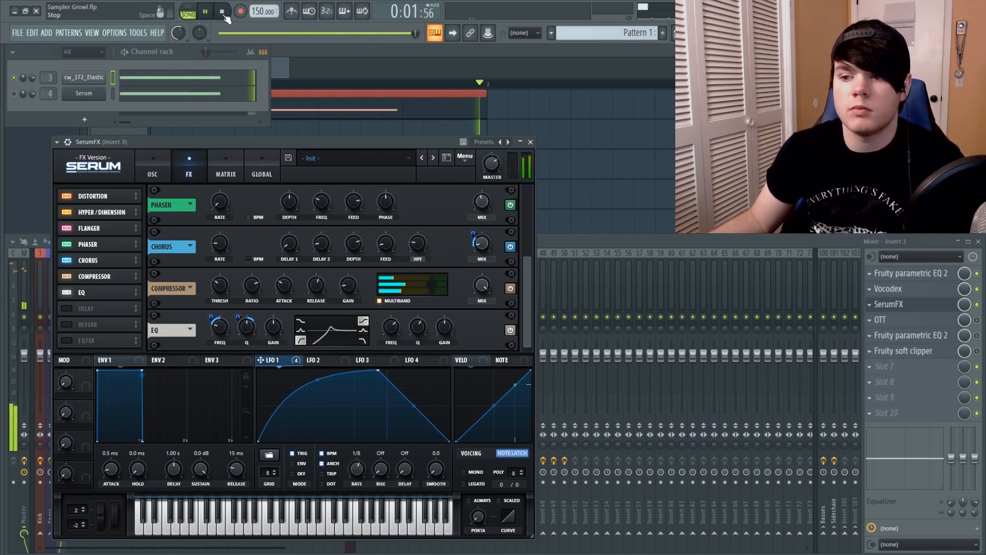
left_click(224, 15)
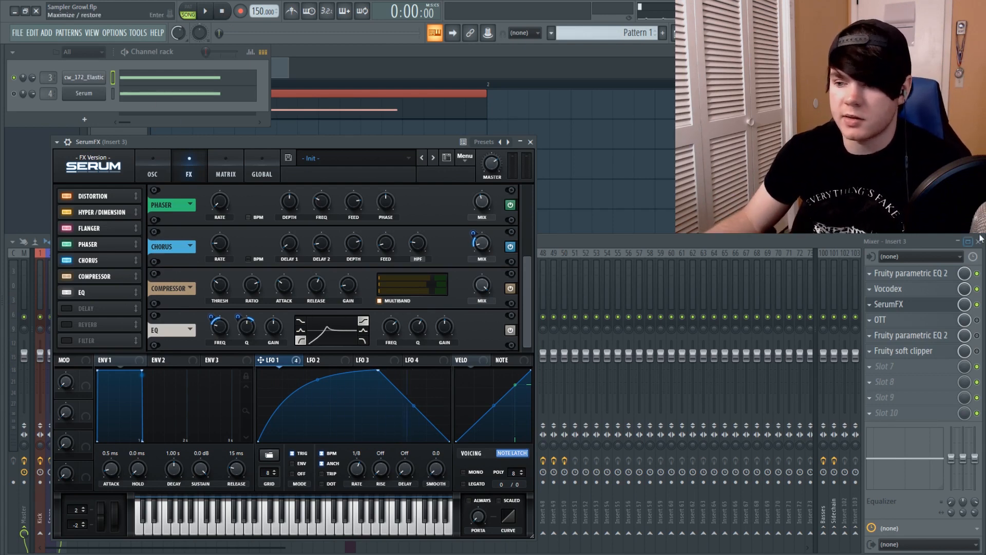
Bypass Vocodex on Insert 3, play the arrangement through SerumFX without it, and close the SerumFX window
left_click(977, 289)
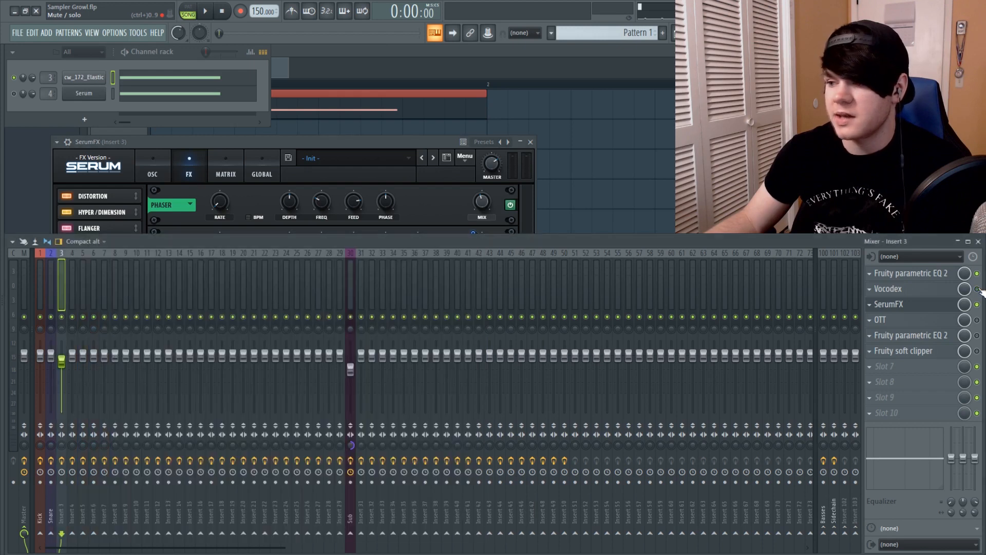
left_click(205, 12)
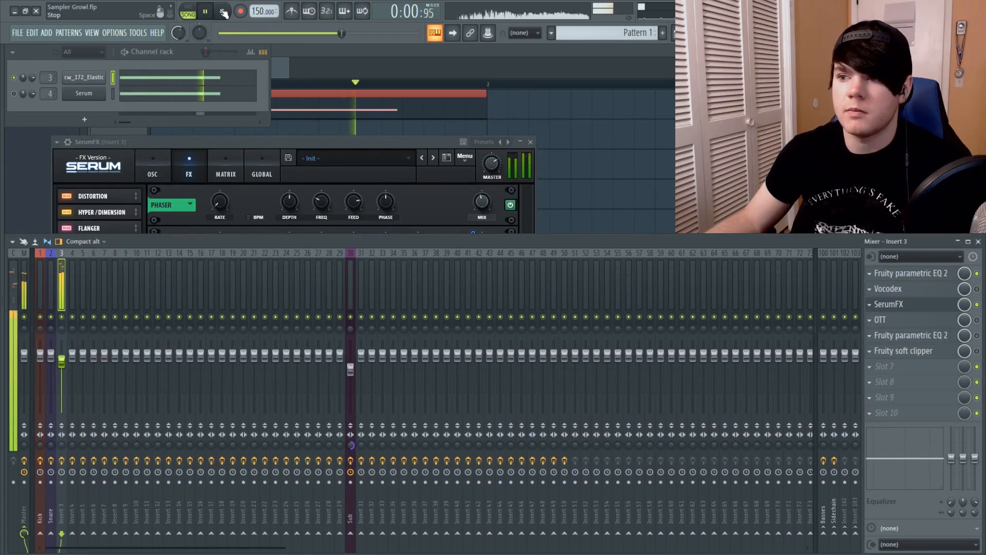
left_click(223, 12)
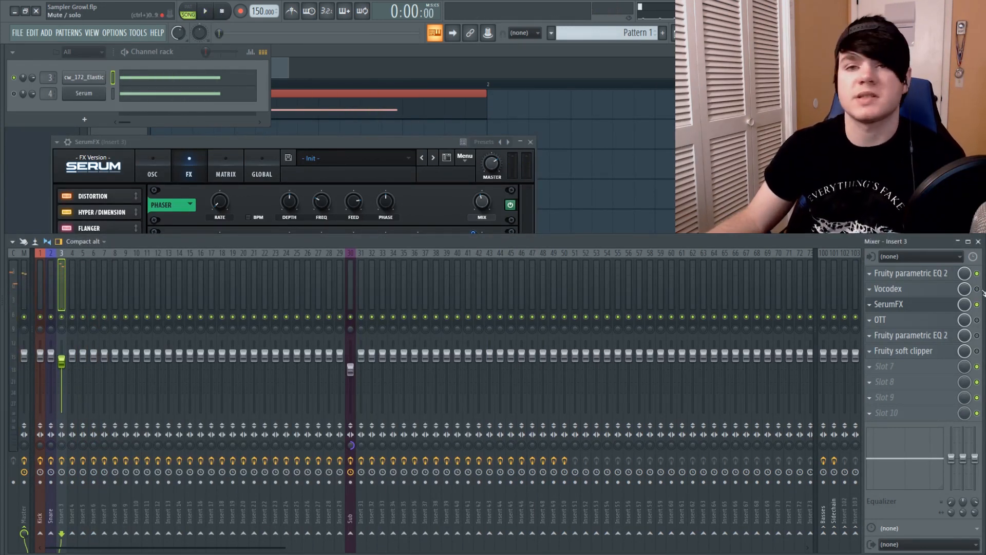
left_click(922, 306)
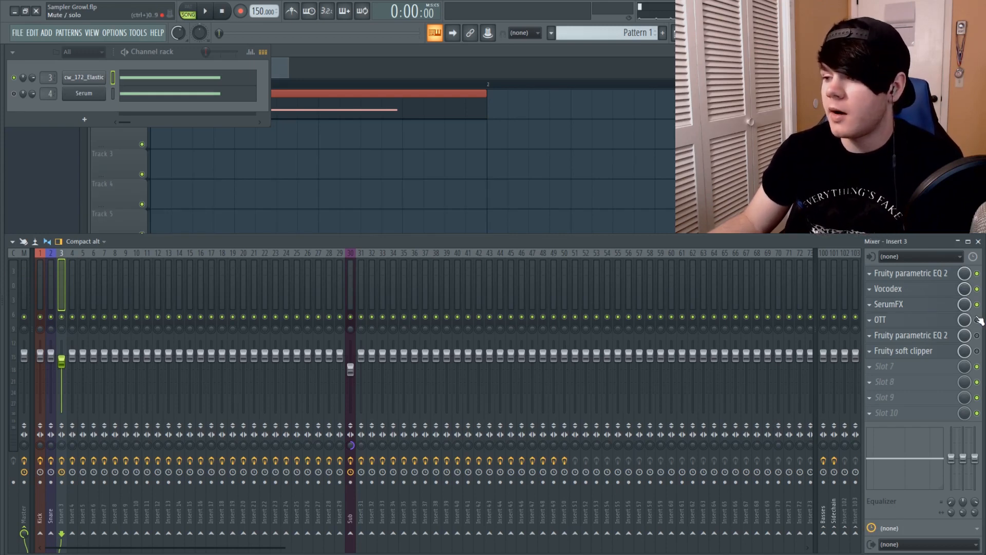
Turn on OTT on Insert 3, show its multiband compressor settings, and play the arrangement through it
left_click(916, 324)
left_click_drag(119, 111, 405, 134)
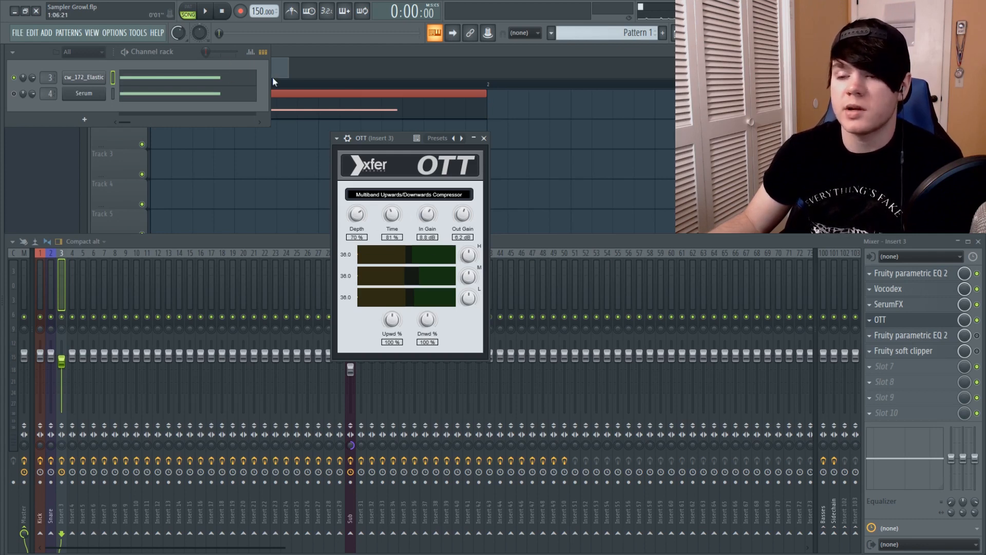
left_click(208, 11)
left_click(223, 12)
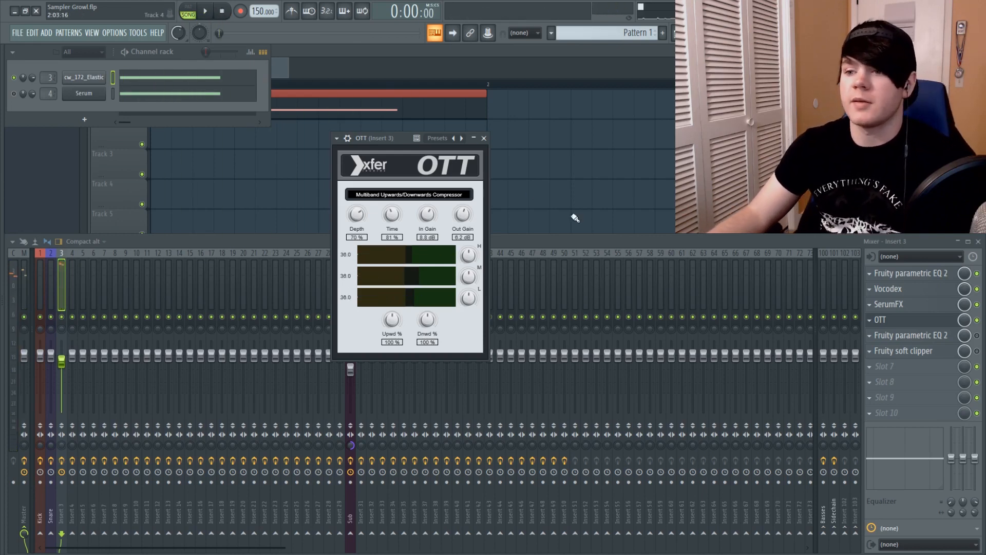
Close OTT and play the arrangement with OTT active and Vocodex bypassed
left_click(910, 320)
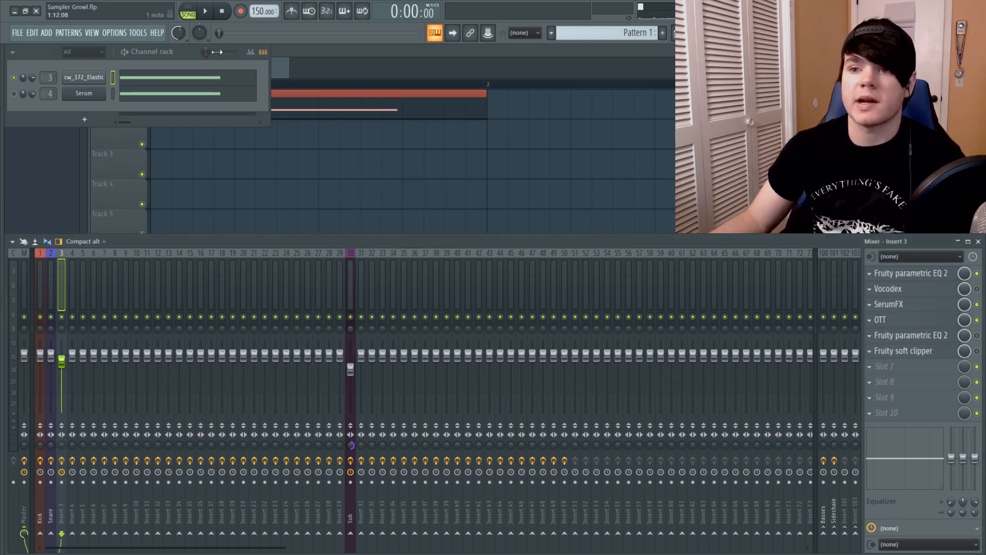
left_click(205, 10)
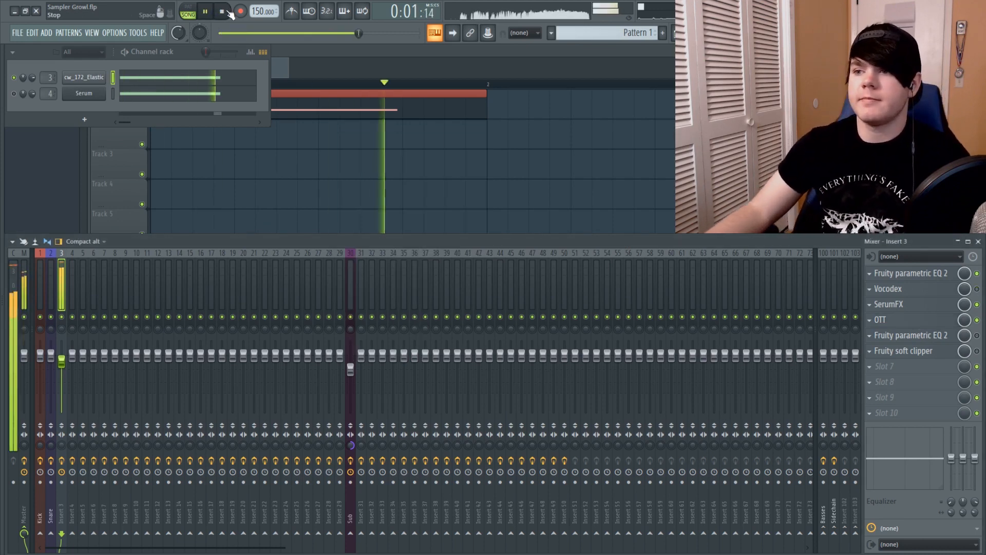
left_click(223, 11)
Turn on the second Fruity parametric EQ 2, show its curve, and play the arrangement both with Vocodex and with it bypassed
left_click(912, 335)
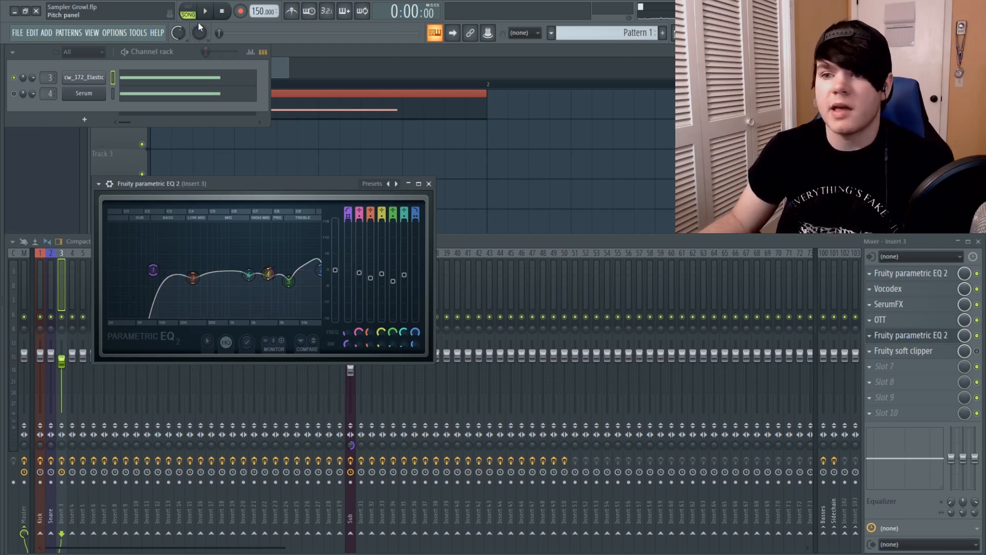
left_click(206, 12)
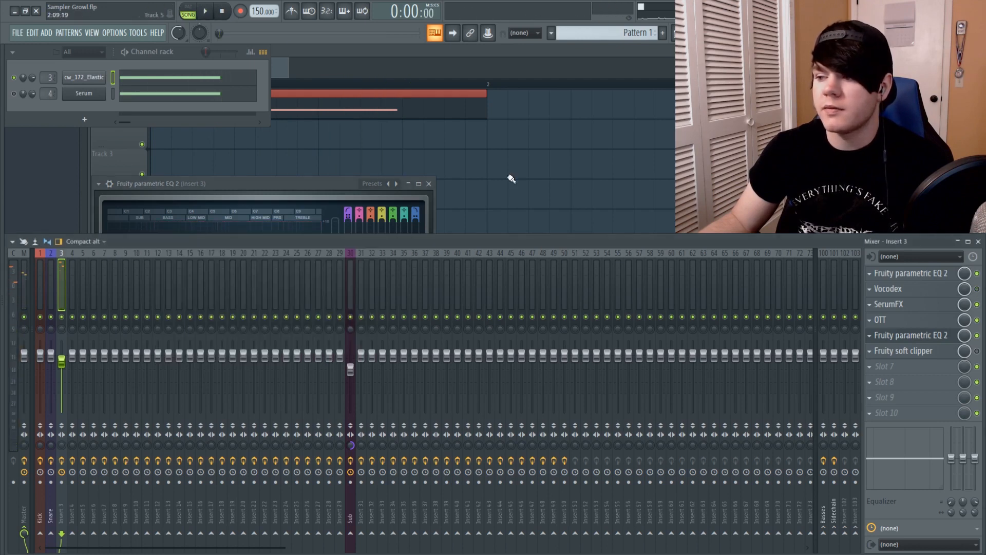
left_click(205, 12)
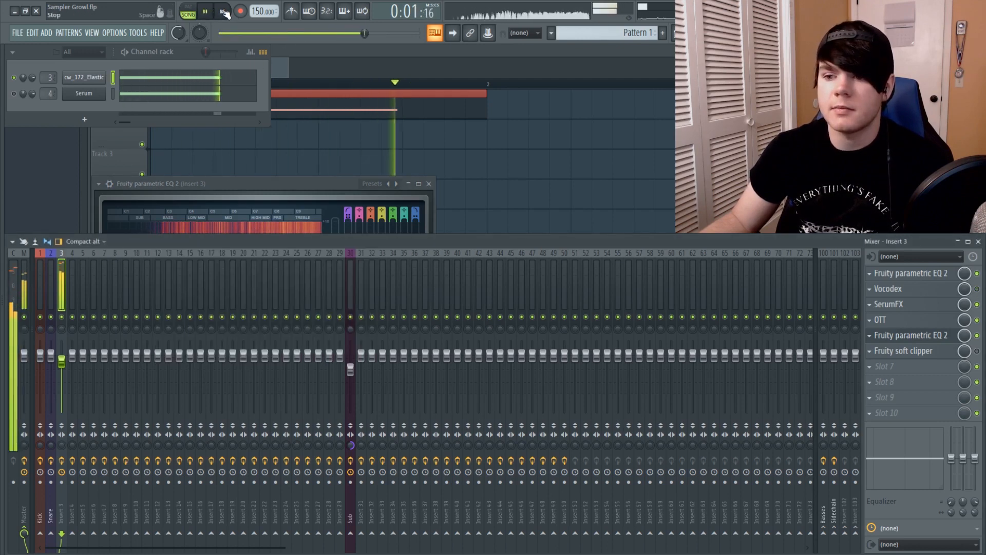
left_click(225, 13)
left_click(940, 335)
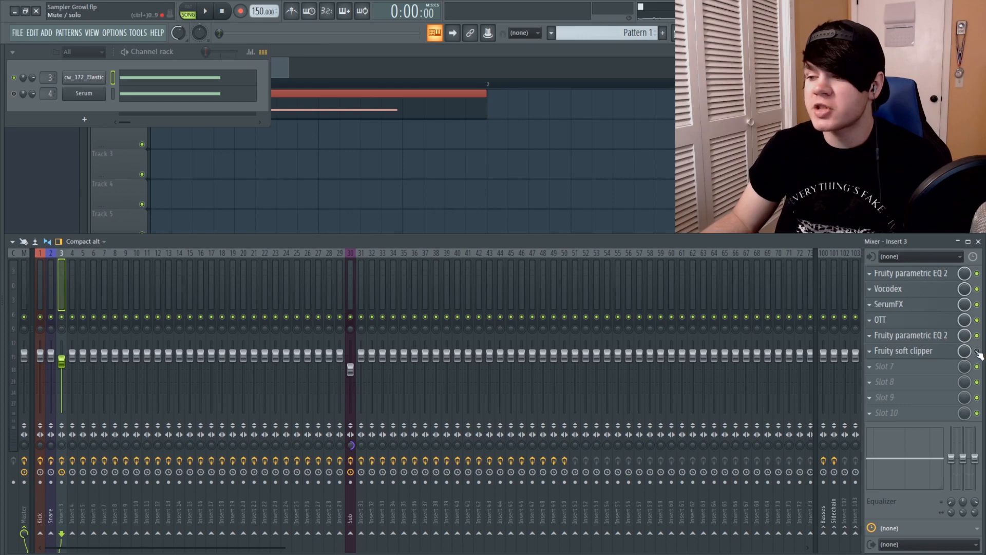
Turn on Fruity soft clipper at the end of the Insert 3 chain, show its settings, and play the arrangement
left_click(951, 351)
left_click_drag(175, 201, 416, 167)
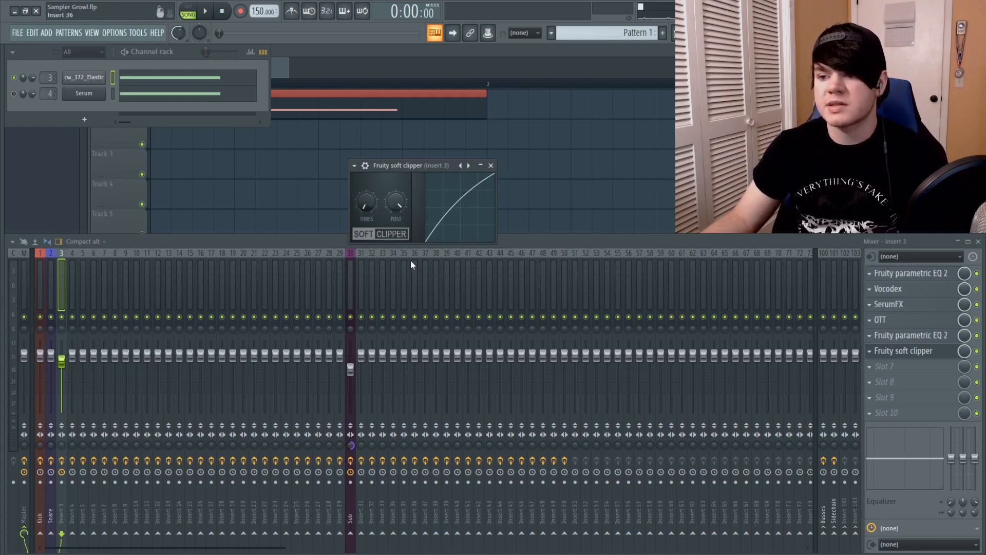
left_click(208, 12)
left_click(223, 11)
Unmute the Serum channel in the channel rack and play the arrangement with the growl and Serum layered
left_click(15, 95)
left_click(308, 52)
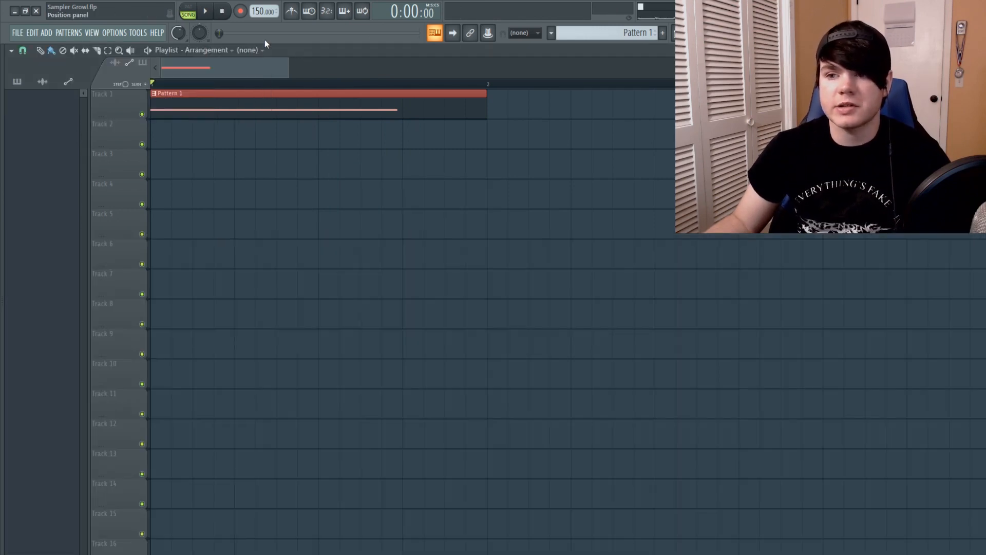
left_click(208, 11)
key("space")
Show the mixer again, bypass Vocodex on Insert 3, and play the layered growl and Serum without it
key("F9")
left_click(977, 288)
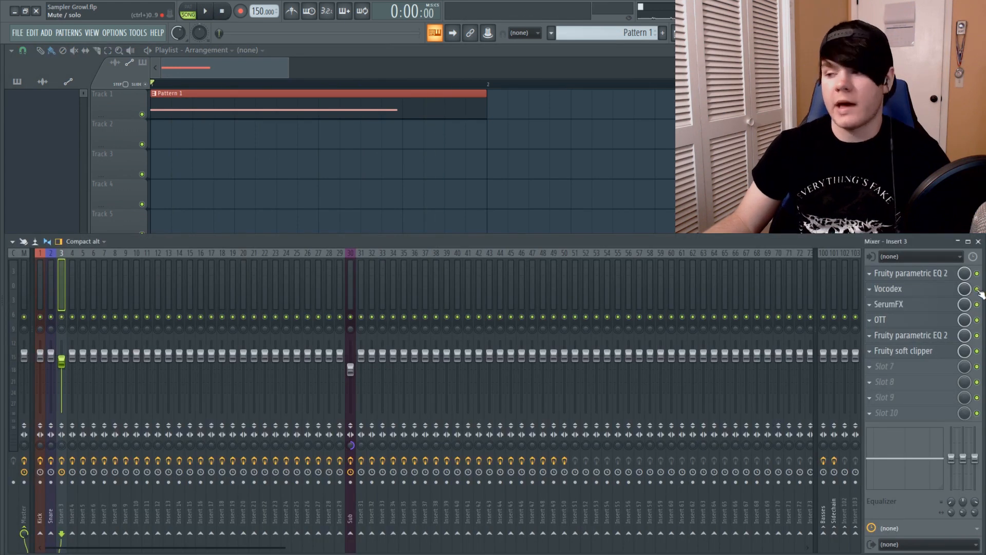
left_click(215, 14)
left_click(225, 12)
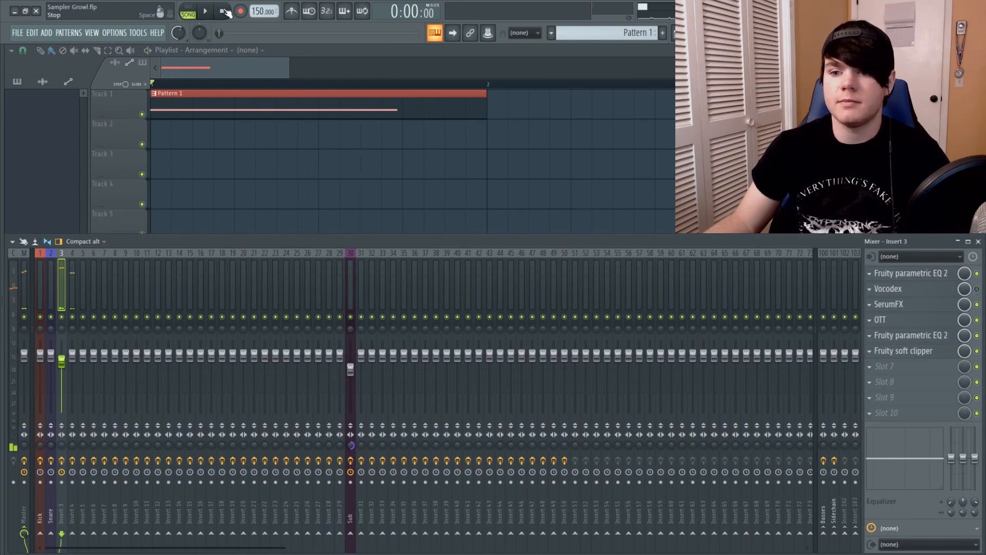